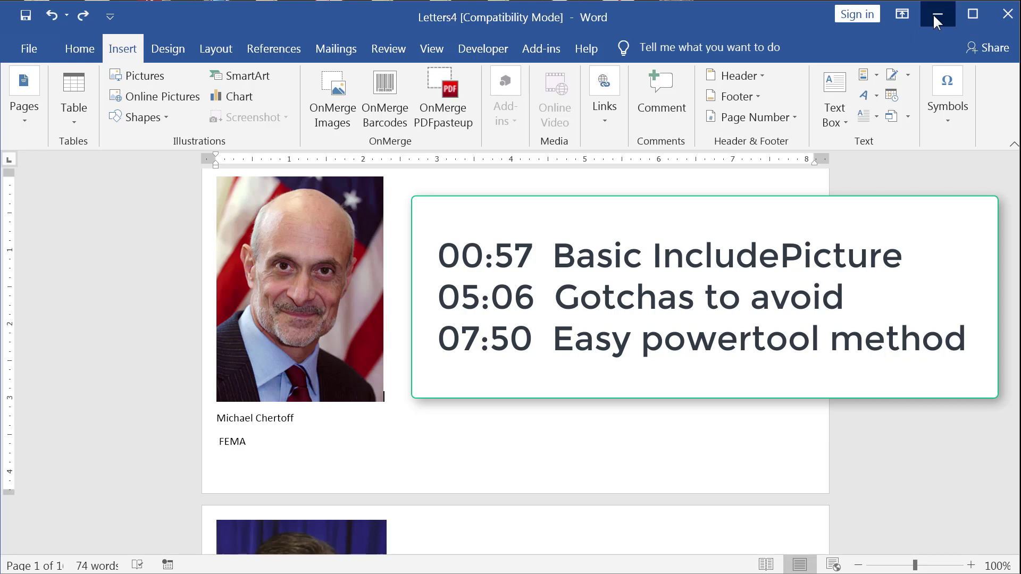
Review the staff.xlsx recipient list alongside the matching photo files in the Staff folder
left_click(936, 14)
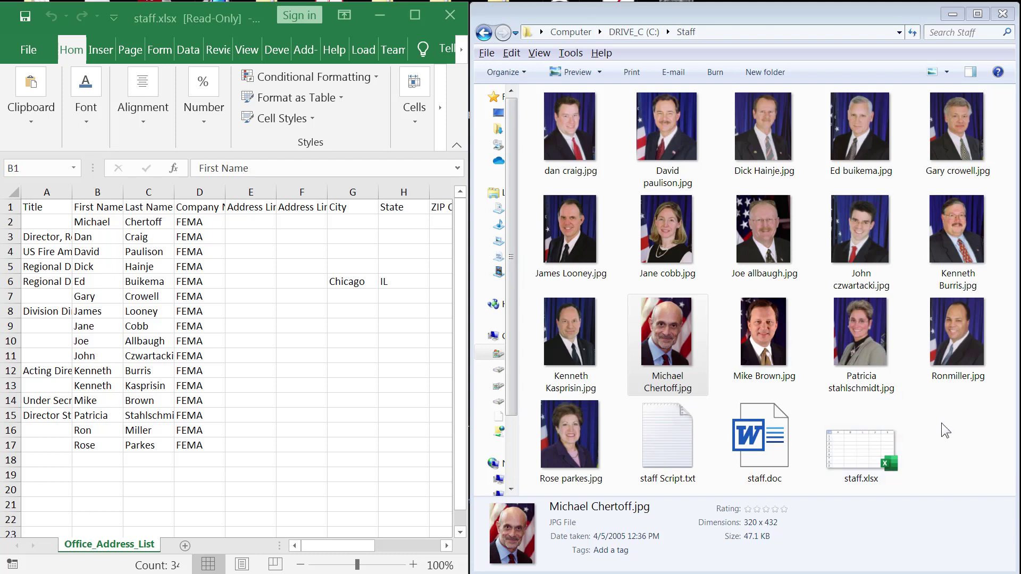
left_click(986, 449)
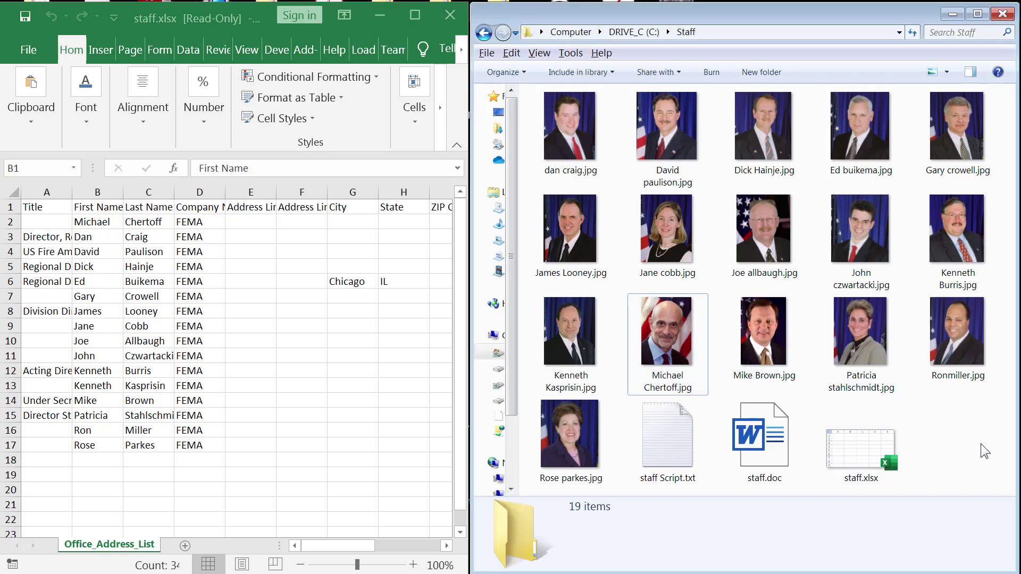
mouse_move(771, 364)
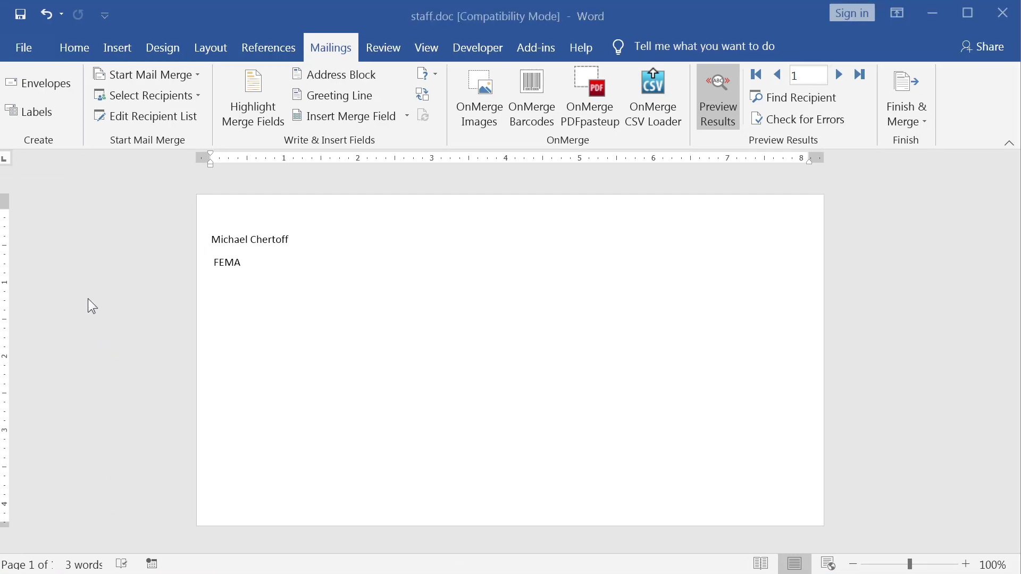
Save the merge document as staff.doc in the C:\Staff folder, in Word 97-2003 Document format
left_click(21, 46)
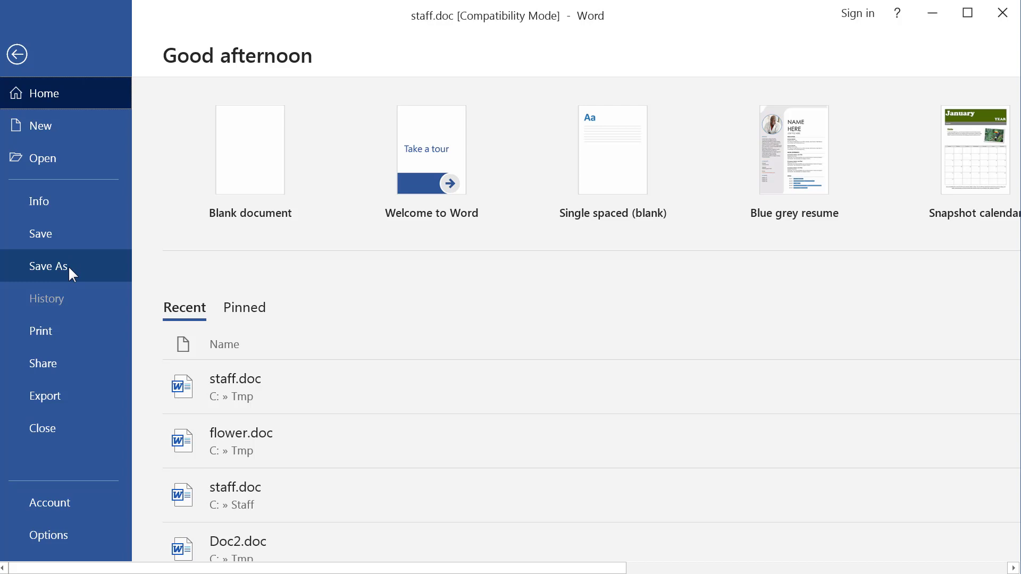
left_click(69, 265)
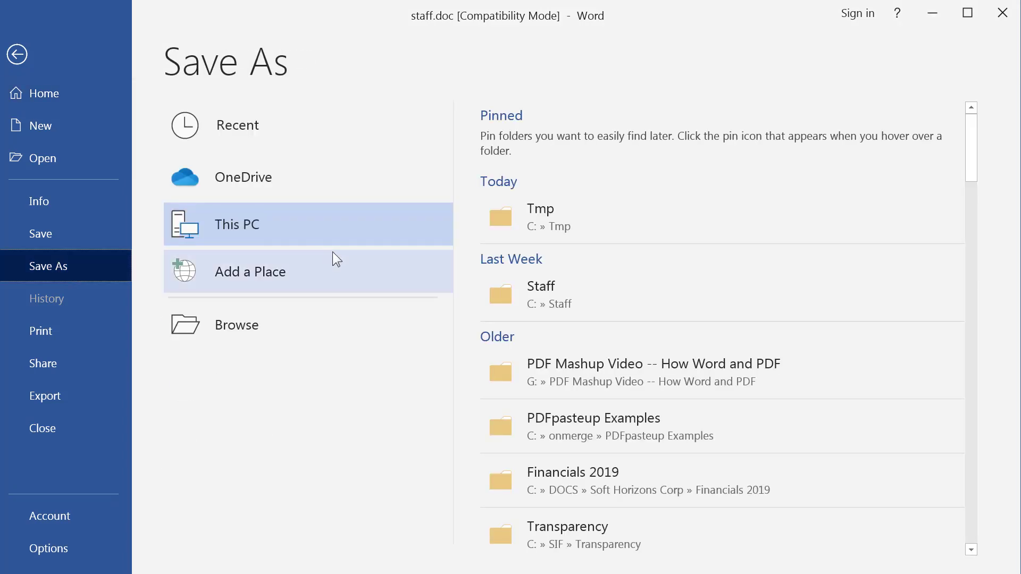
left_click(560, 273)
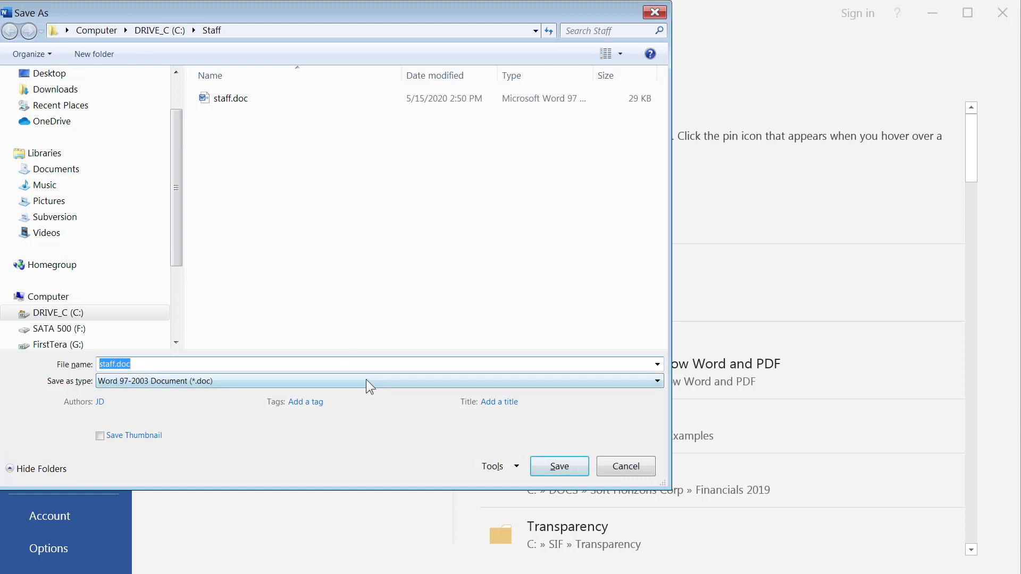
left_click(372, 384)
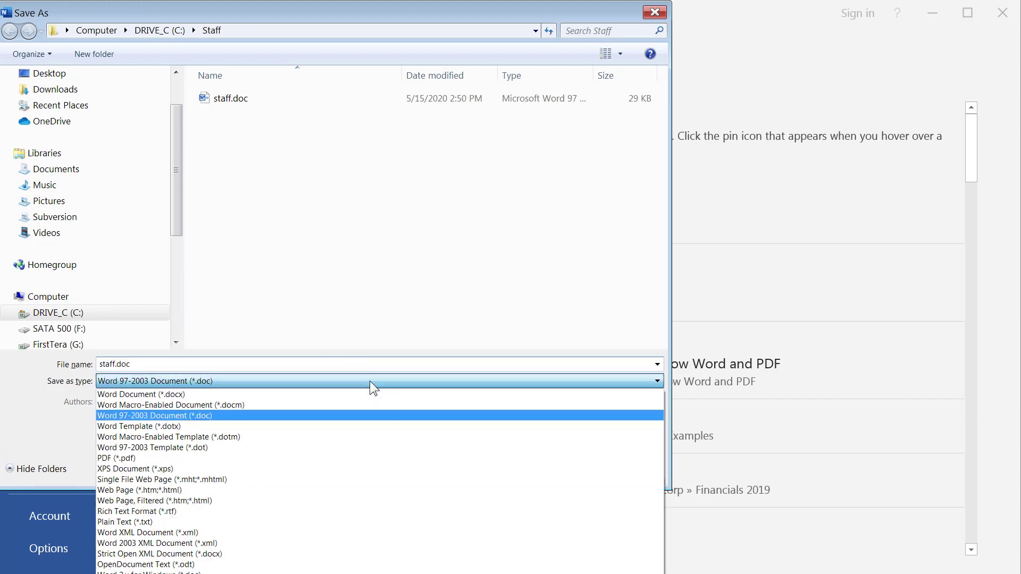
left_click(319, 417)
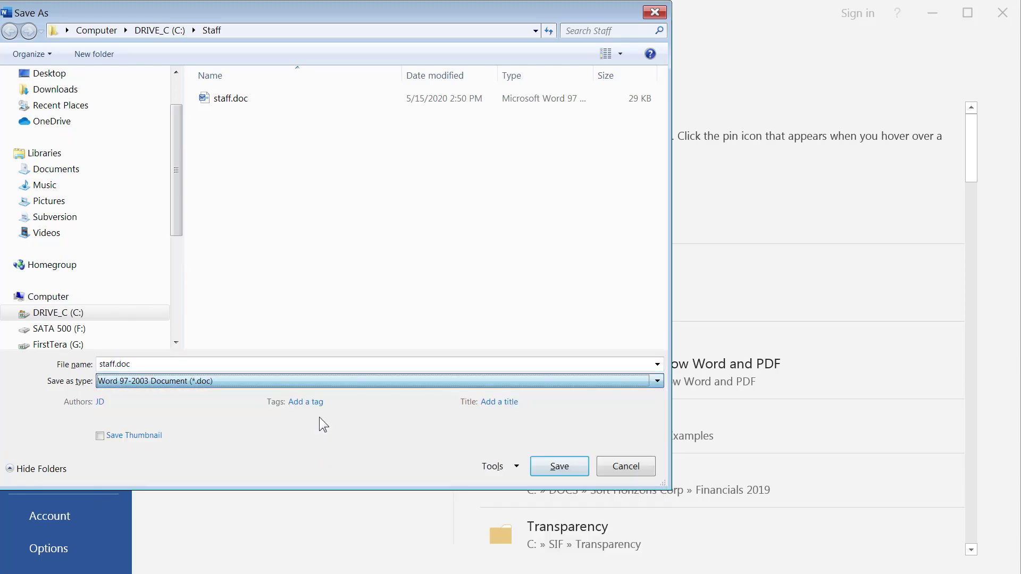
left_click(551, 466)
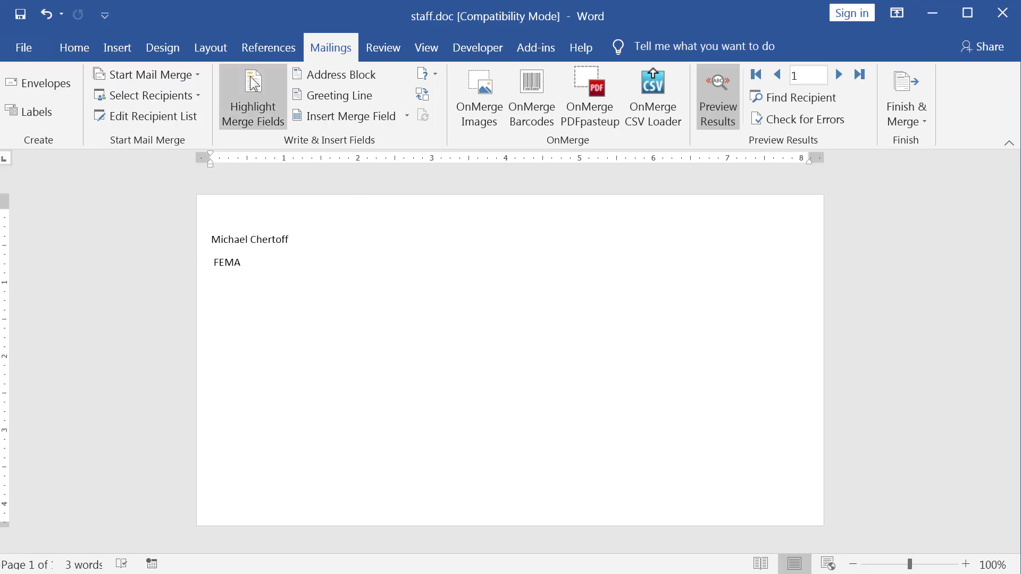
Attach the existing list c:\staff\staff.xlsx as the mail merge recipient source
left_click(171, 92)
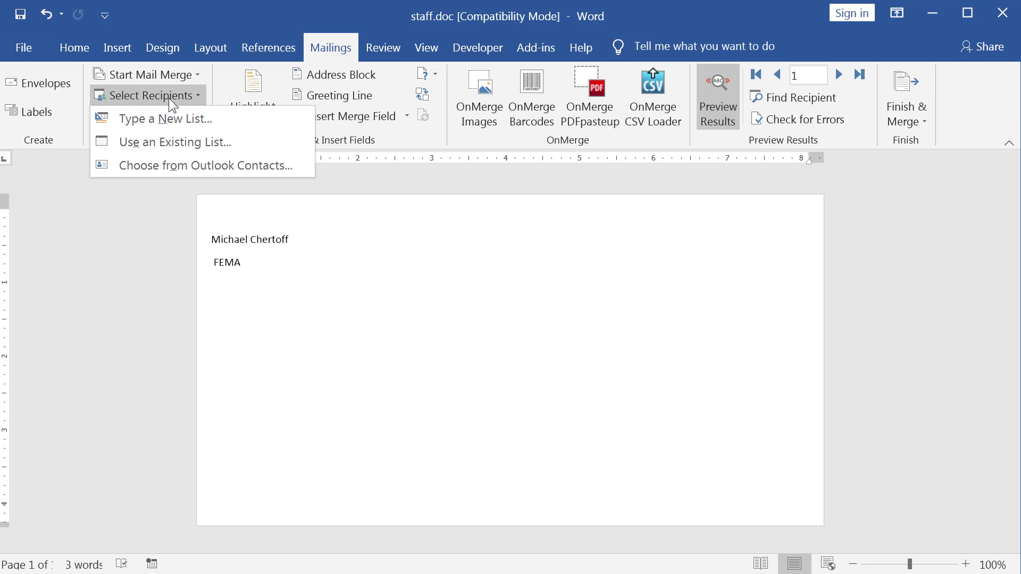
left_click(163, 136)
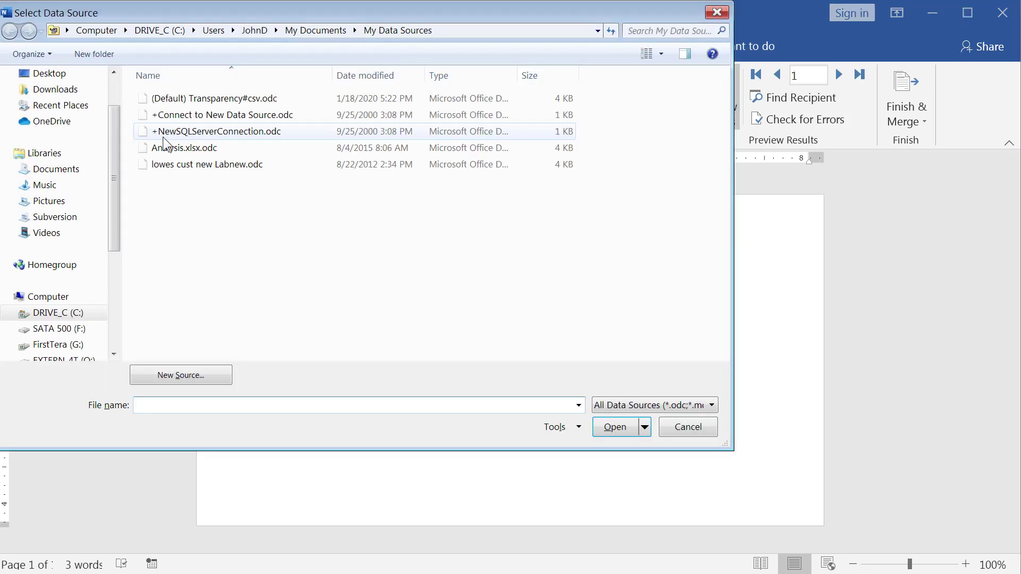
type("c:\\s")
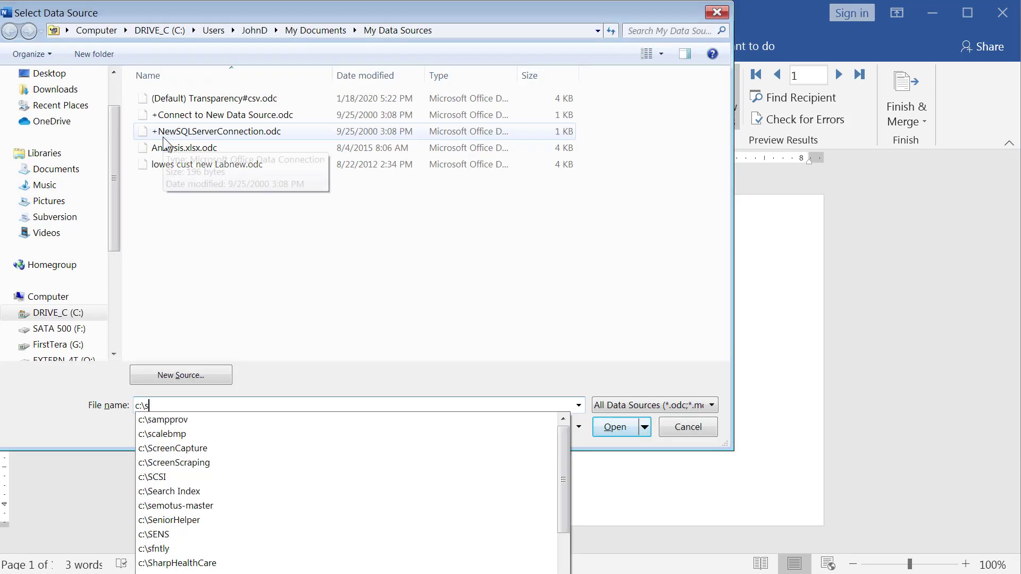
type("taff\\staff\\sta")
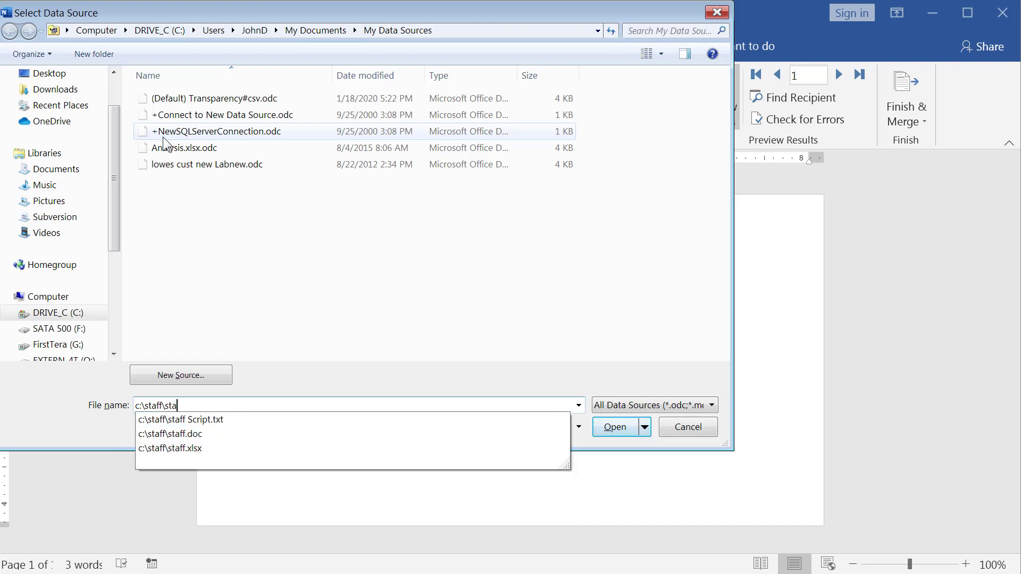
type(".xl")
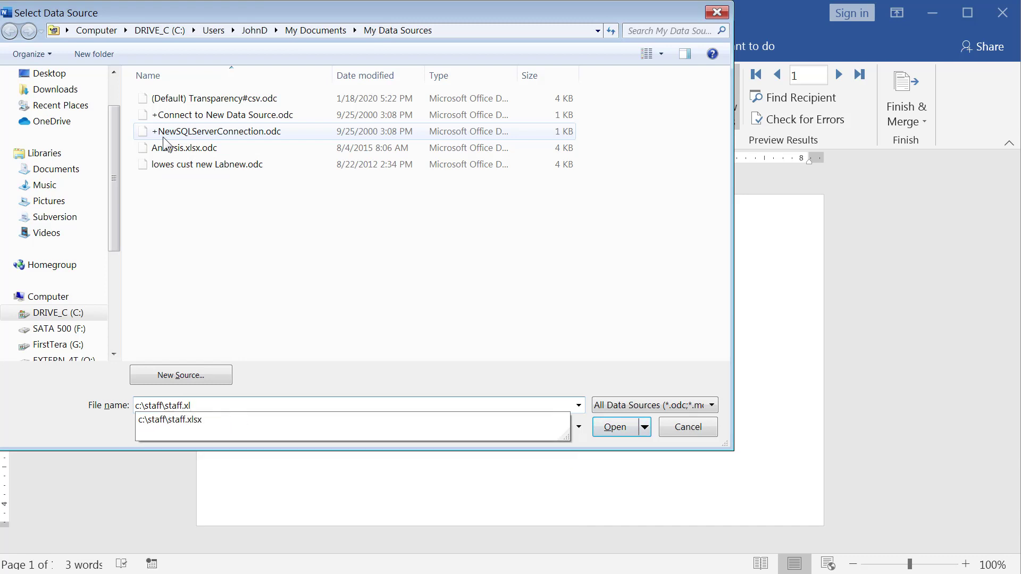
key("Down")
key("Return")
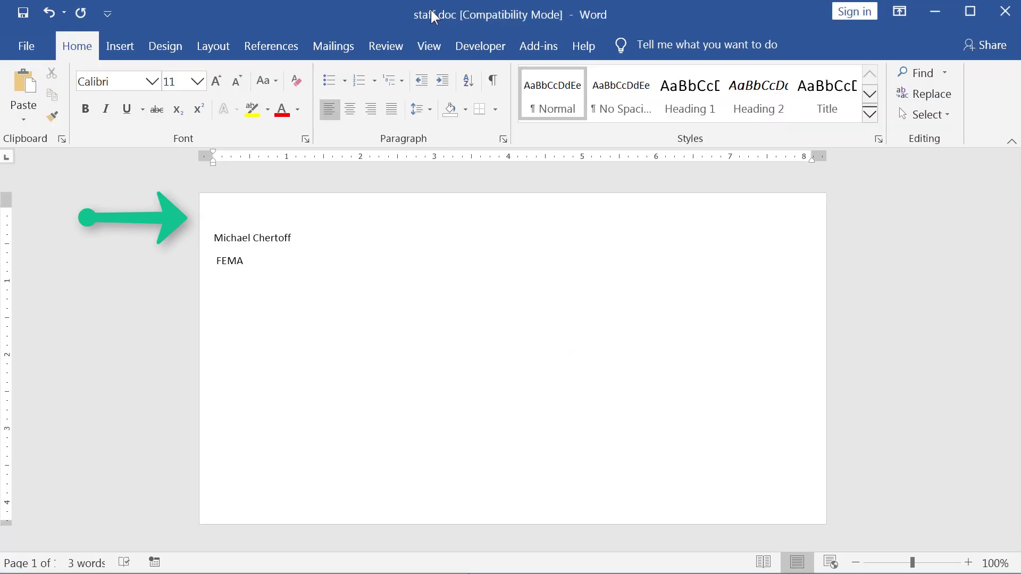
Insert the first recipient's photo above the name with Link to File and shrink it to about 2.4" high by 1.78" wide
left_click(120, 46)
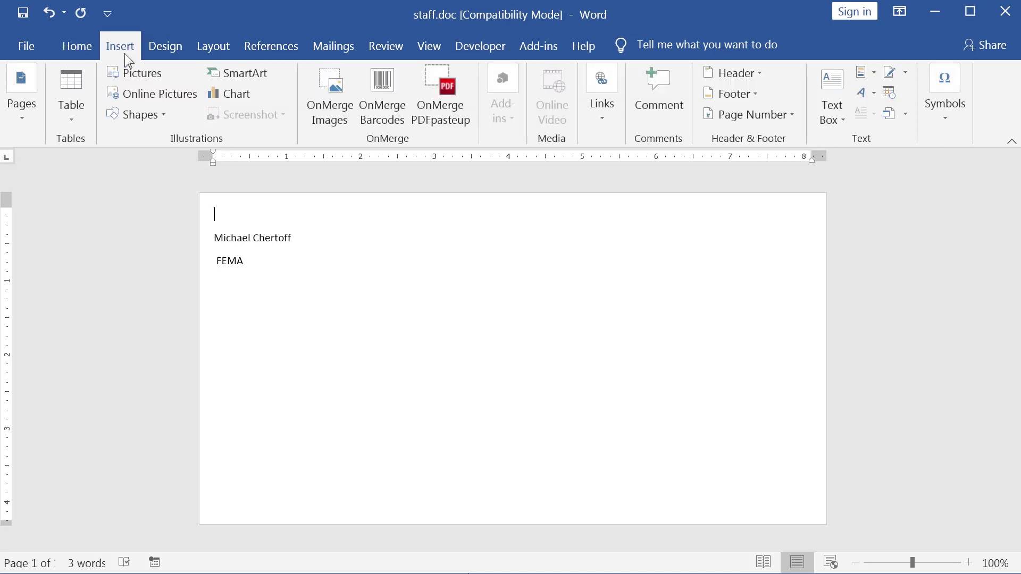
left_click(142, 72)
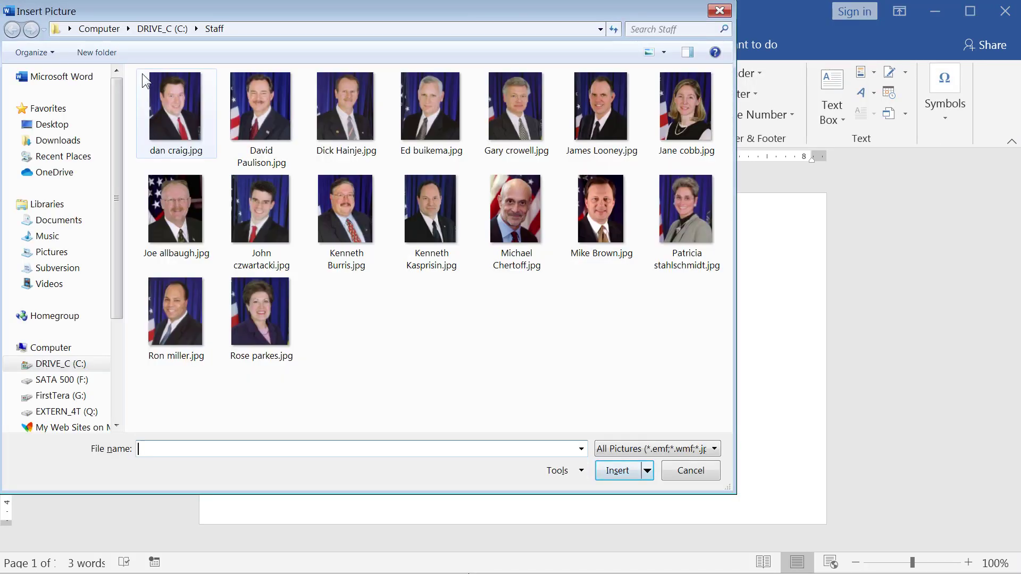
left_click(520, 235)
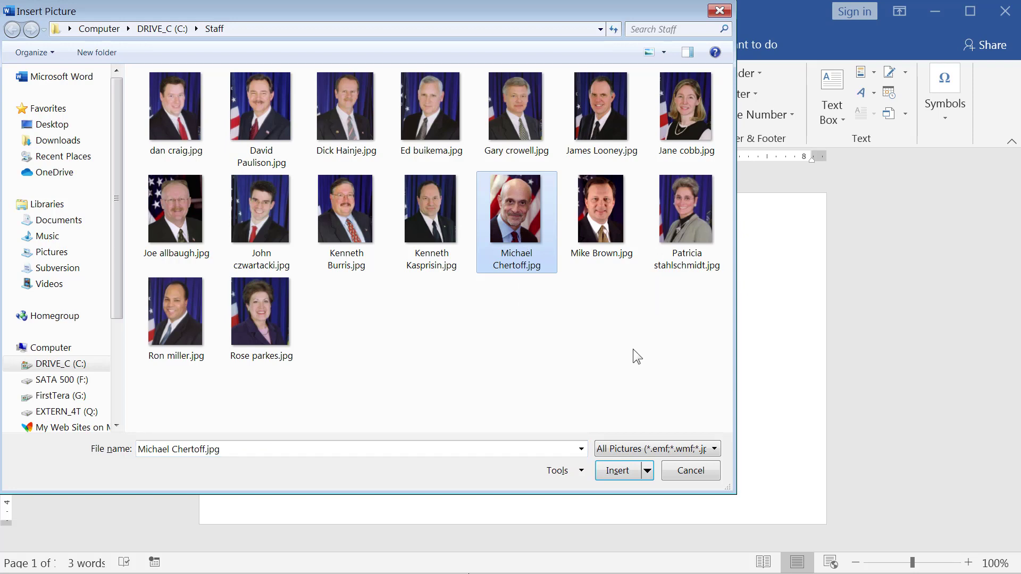
left_click(647, 471)
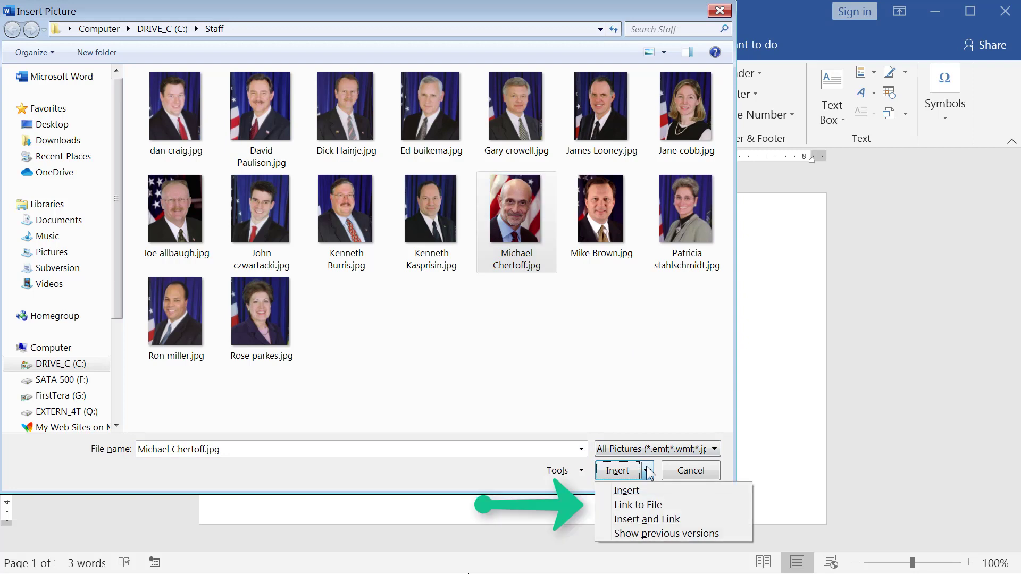
left_click(649, 503)
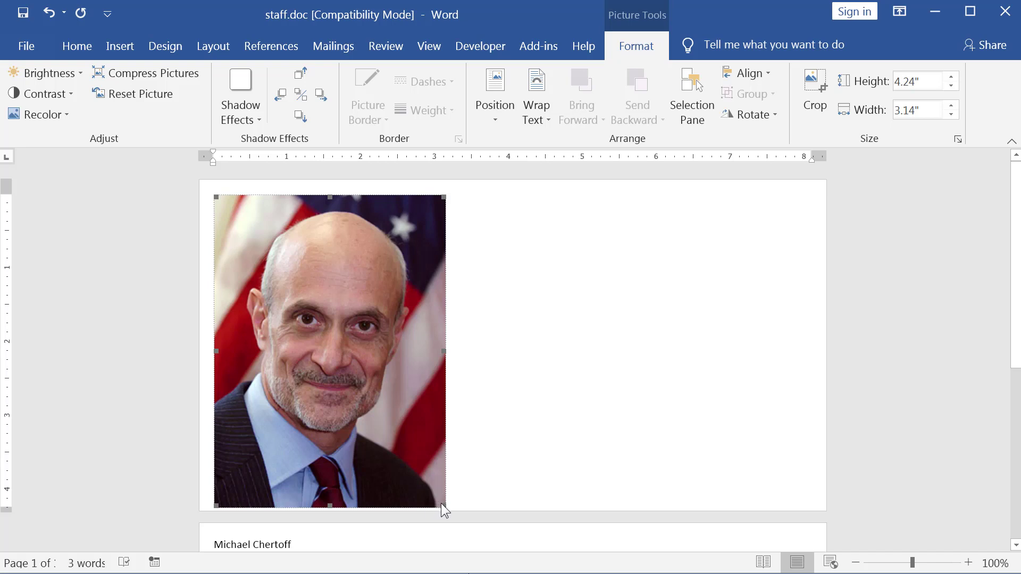
left_click_drag(442, 504, 330, 368)
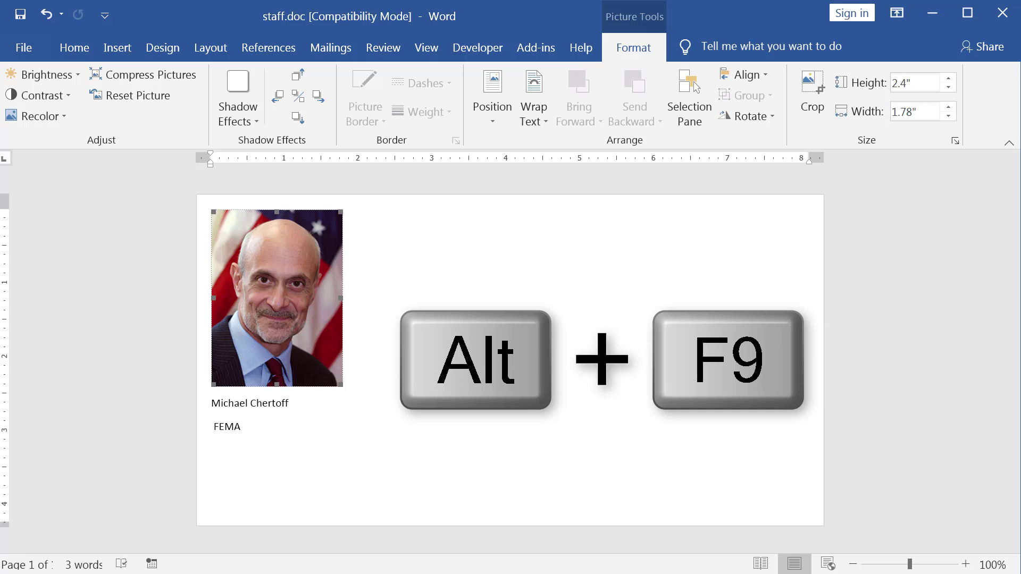
Show the field codes and delete the first name from the file name in the INCLUDEPICTURE field, up to the %20
key("alt+F9")
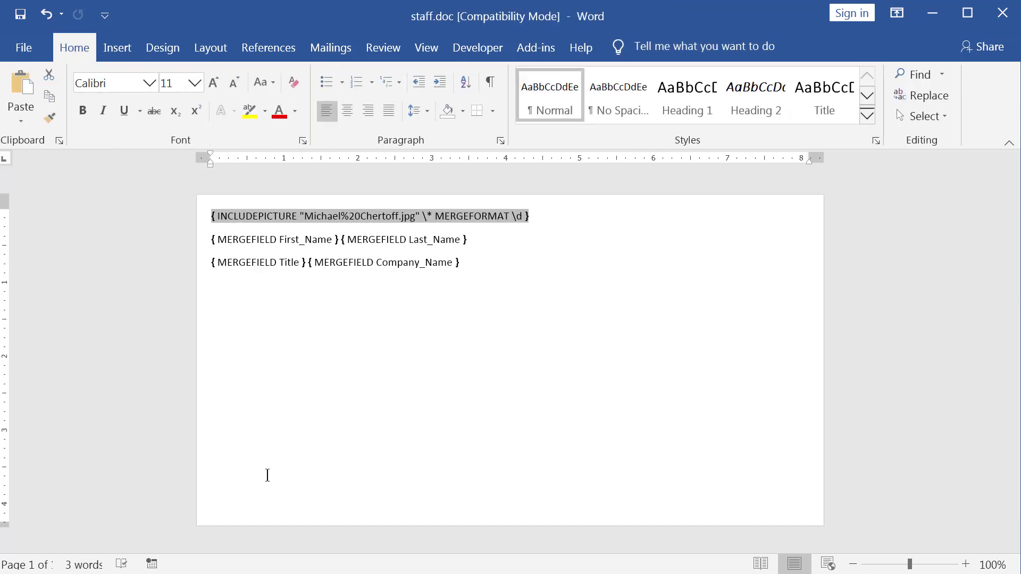
left_click(344, 219)
key("BackSpace")
key("BackSpace")
key("BackSpace")
key("BackSpace")
key("BackSpace")
key("BackSpace")
key("BackSpace")
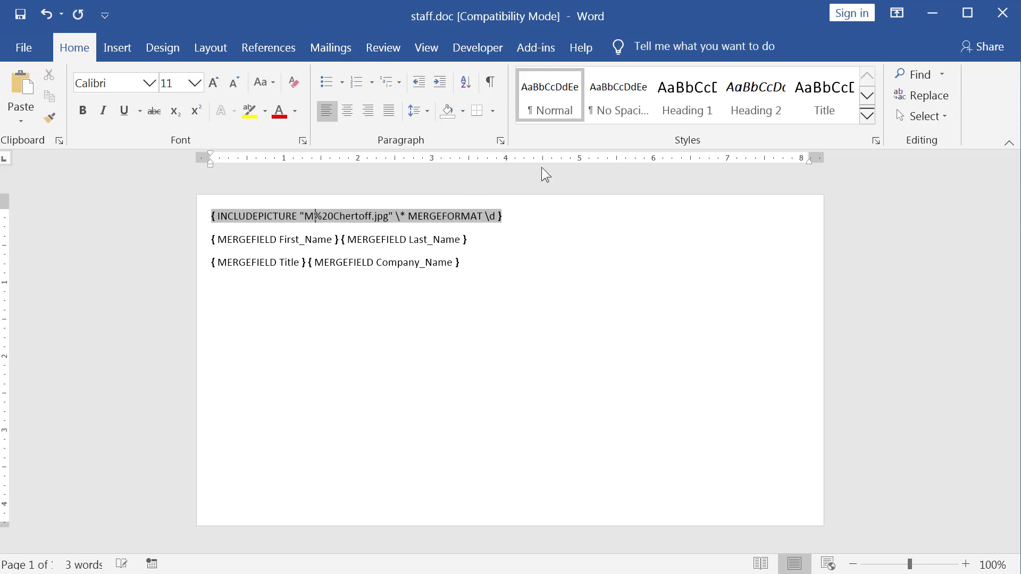
Insert the First Name merge field at the start of the INCLUDEPICTURE file name, before the %20
left_click(343, 48)
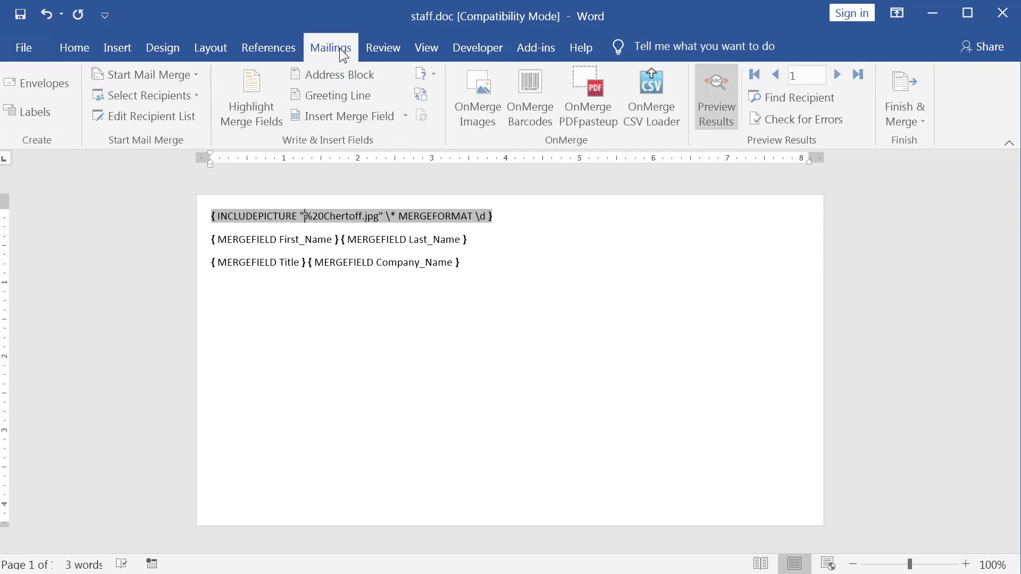
left_click(348, 120)
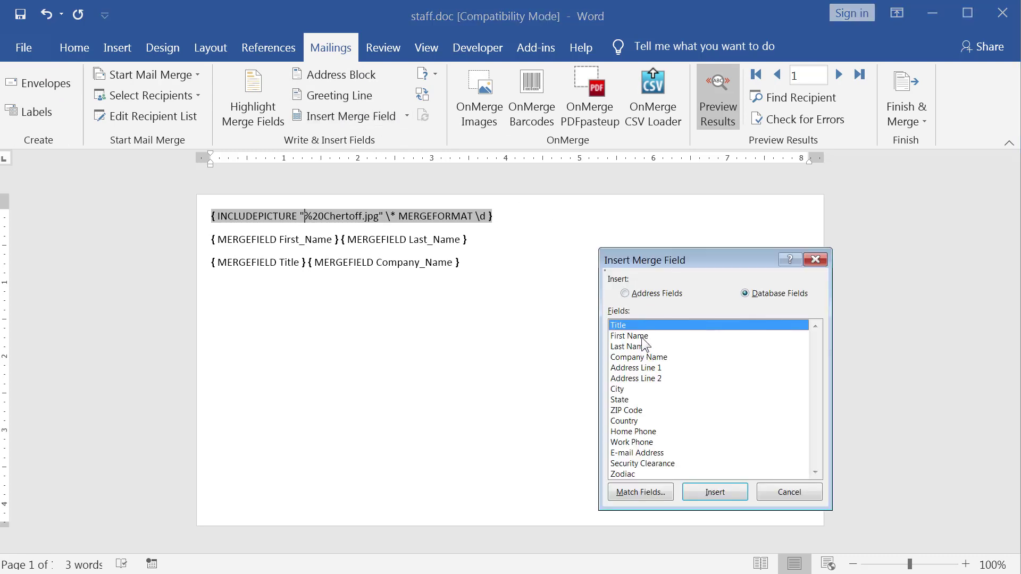
left_click(643, 337)
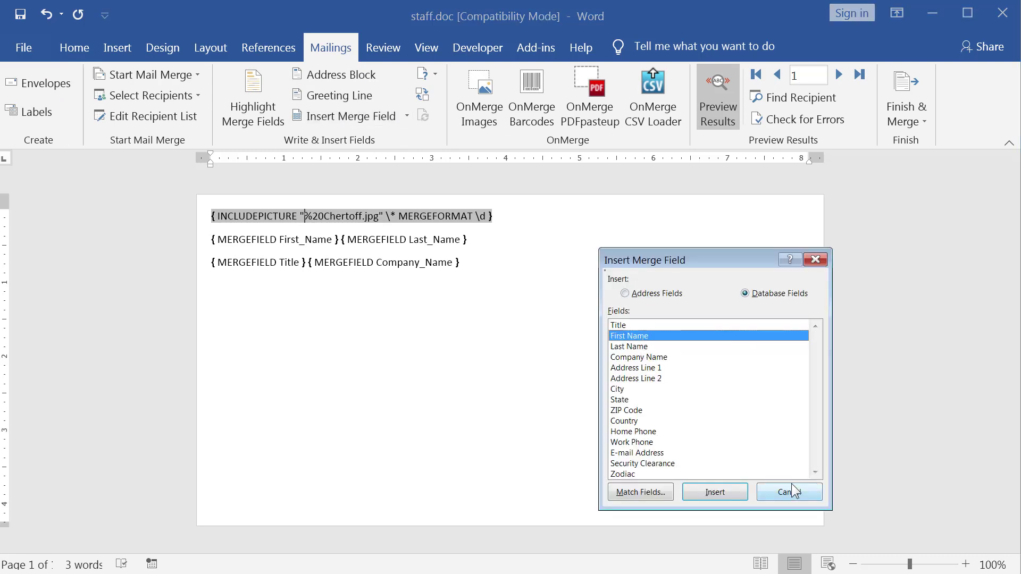
left_click(719, 494)
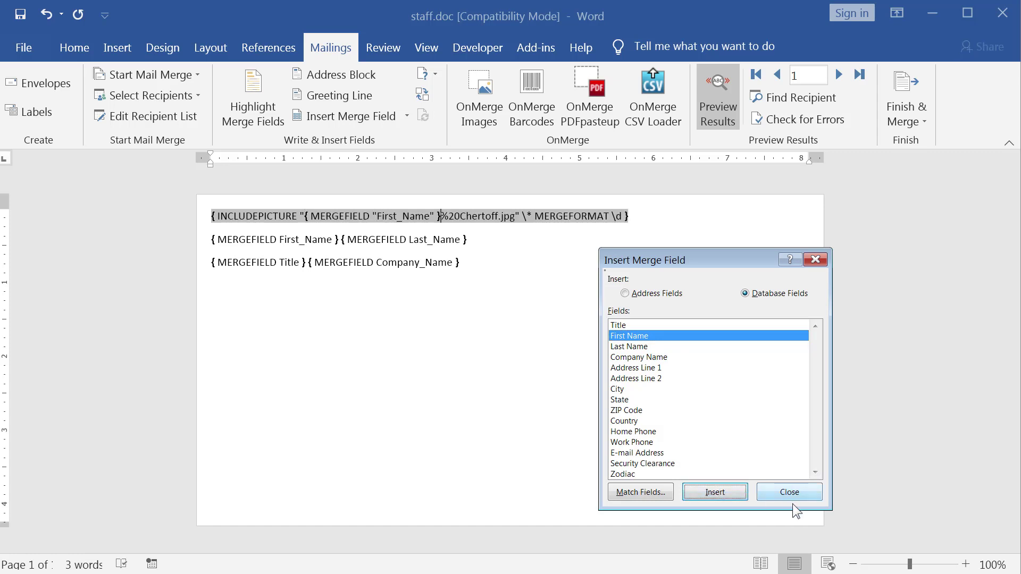
left_click(793, 503)
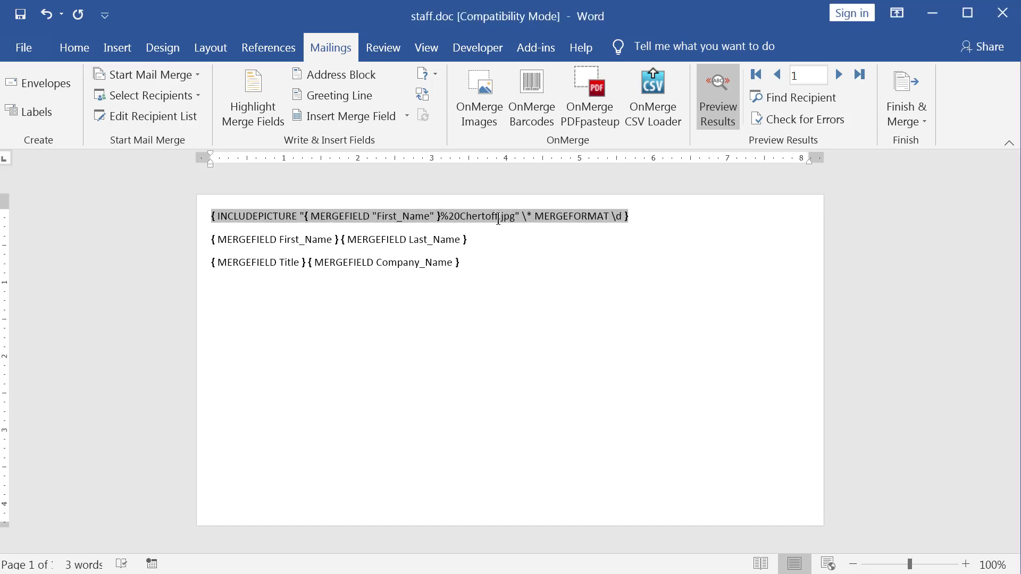
Replace the last name in the INCLUDEPICTURE file name with the Last Name merge field, keeping a period before jpg
left_click_drag(500, 218, 461, 218)
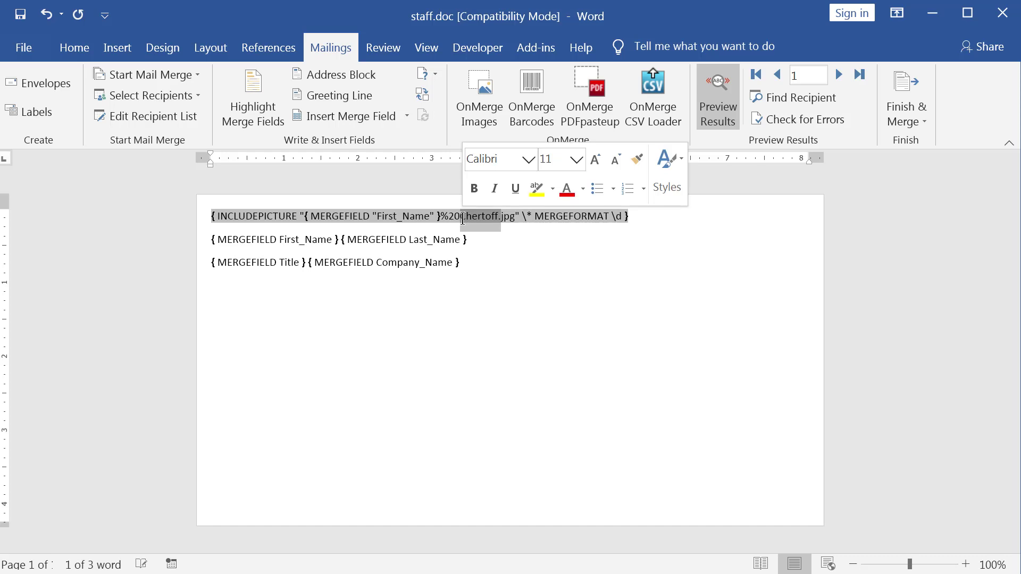
left_click(349, 117)
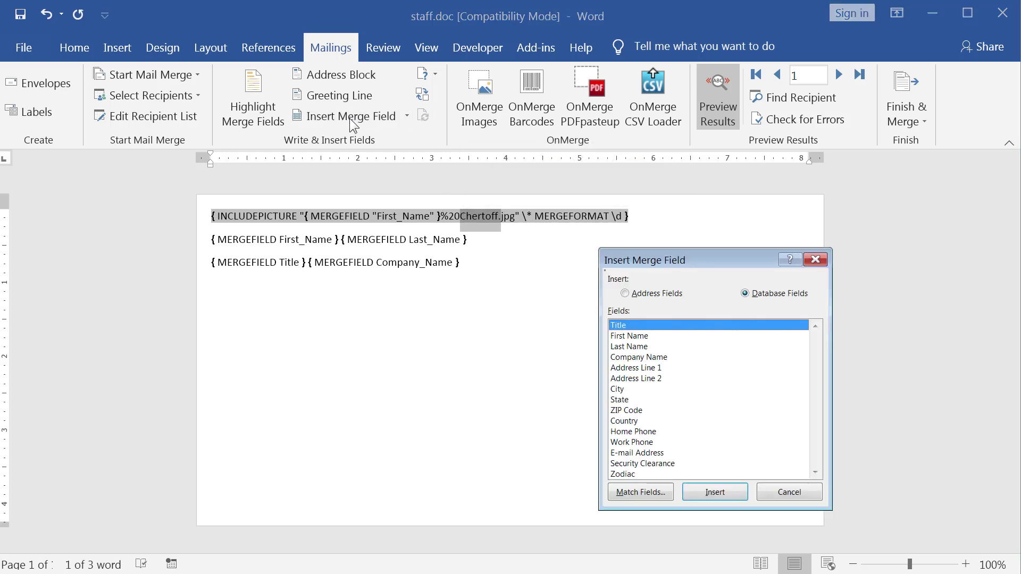
left_click(645, 347)
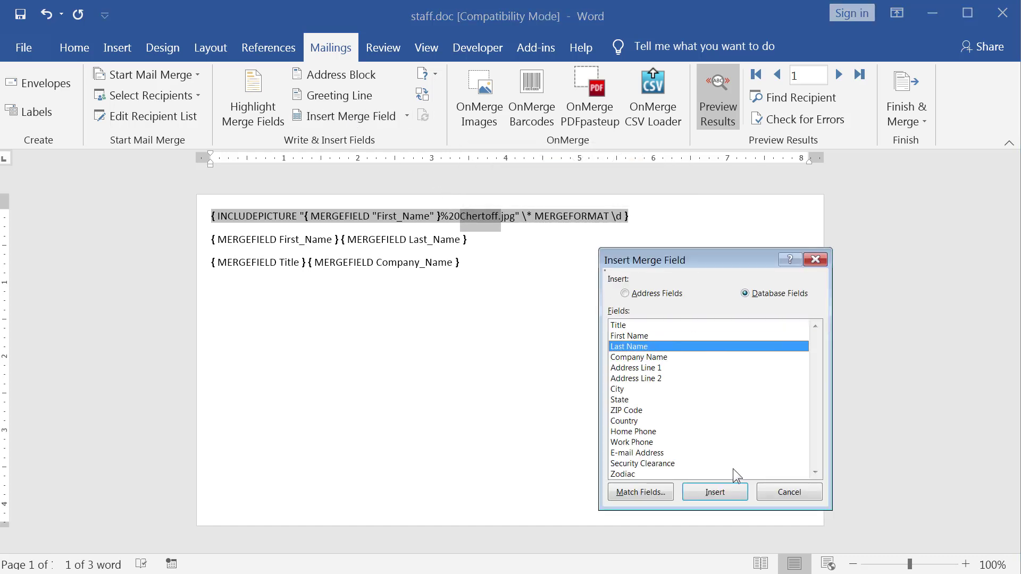
left_click(719, 492)
left_click(790, 494)
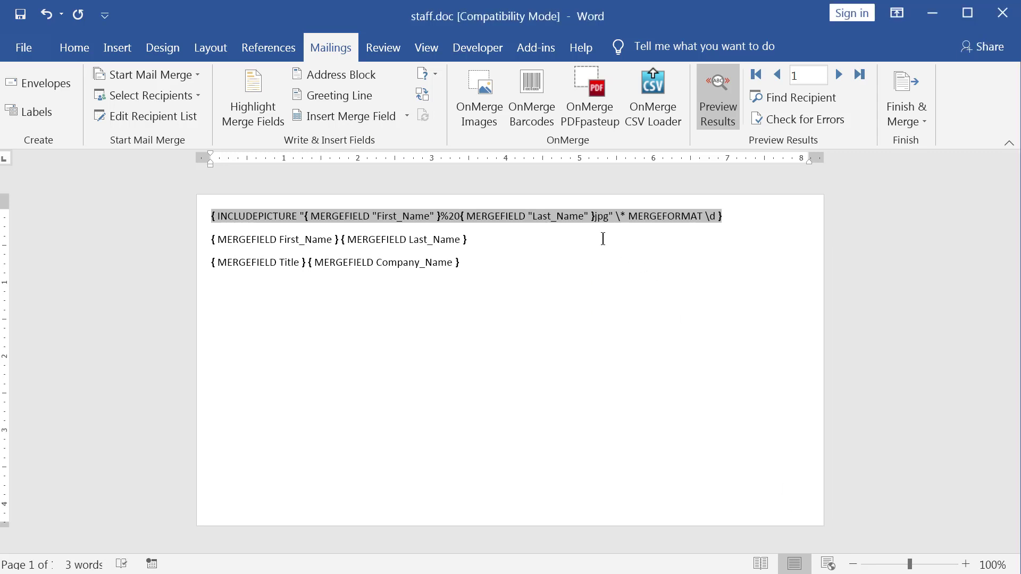
type(".")
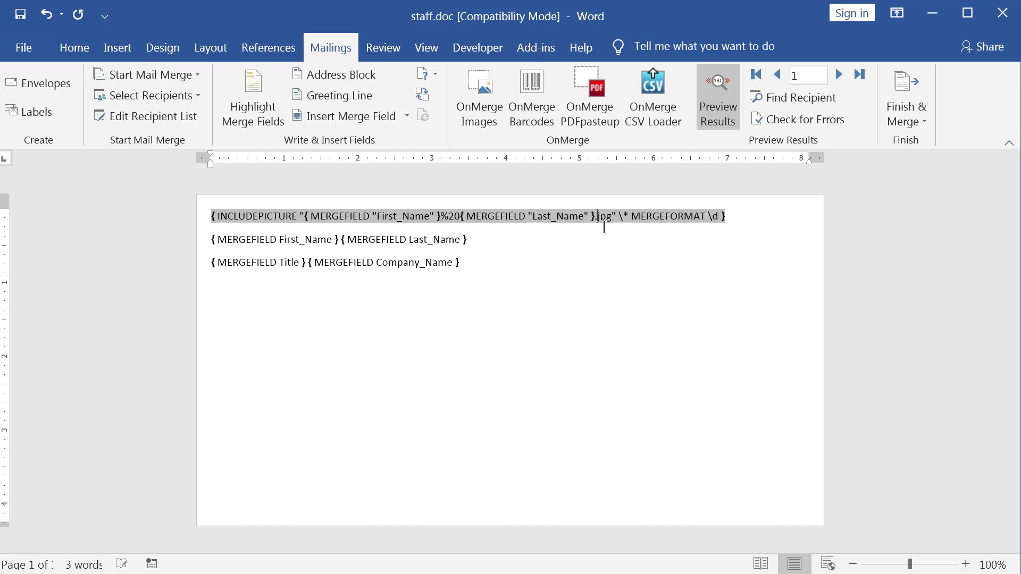
Replace the %20 between the two merge fields in the INCLUDEPICTURE file name with a space
left_click(460, 216)
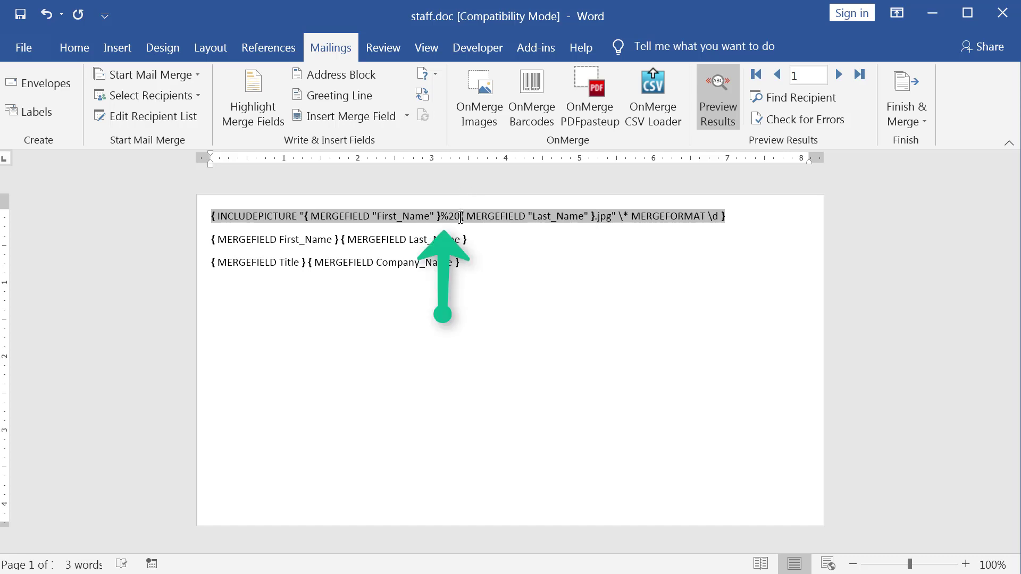
key("BackSpace")
key("BackSpace")
key("BackSpace")
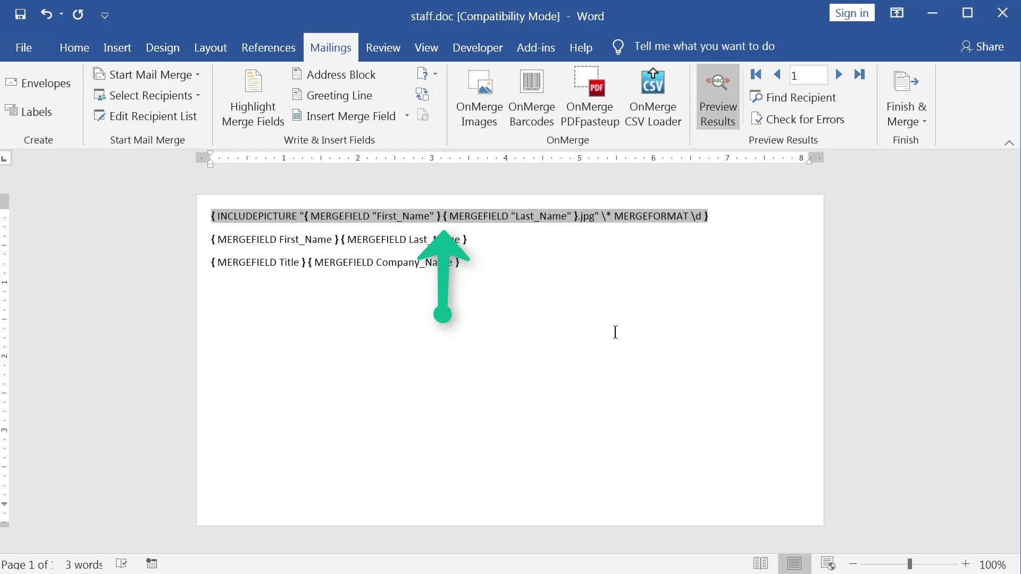
Switch the document from field codes to field results and update all of its fields
key("ctrl+End")
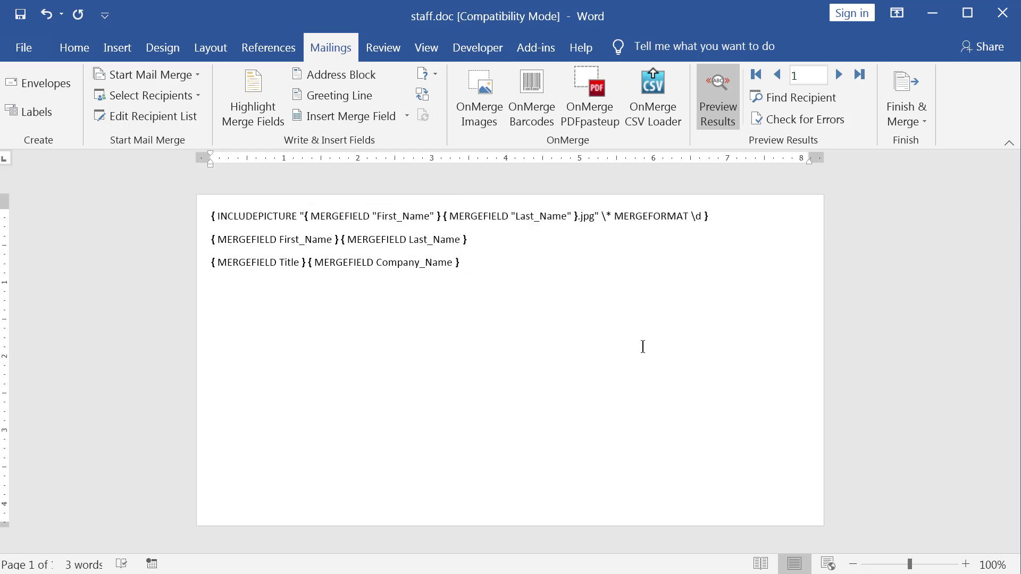
key("alt")
key("m")
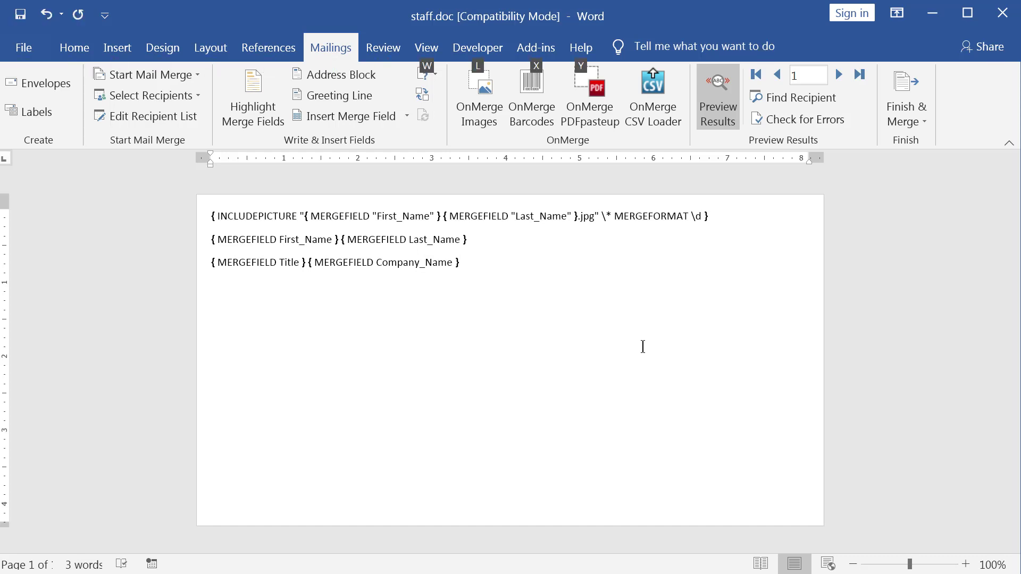
key("y")
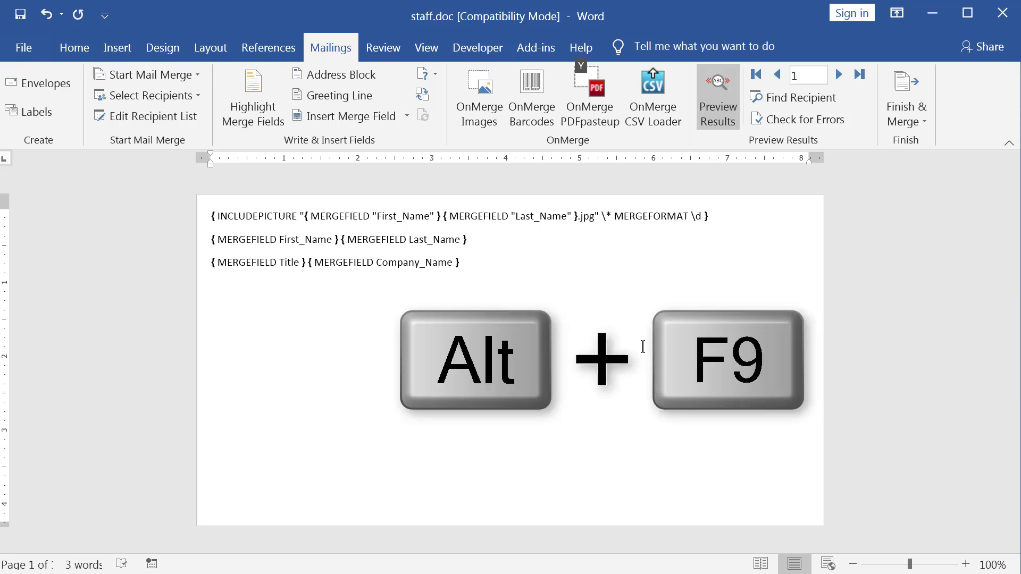
key("alt+F9")
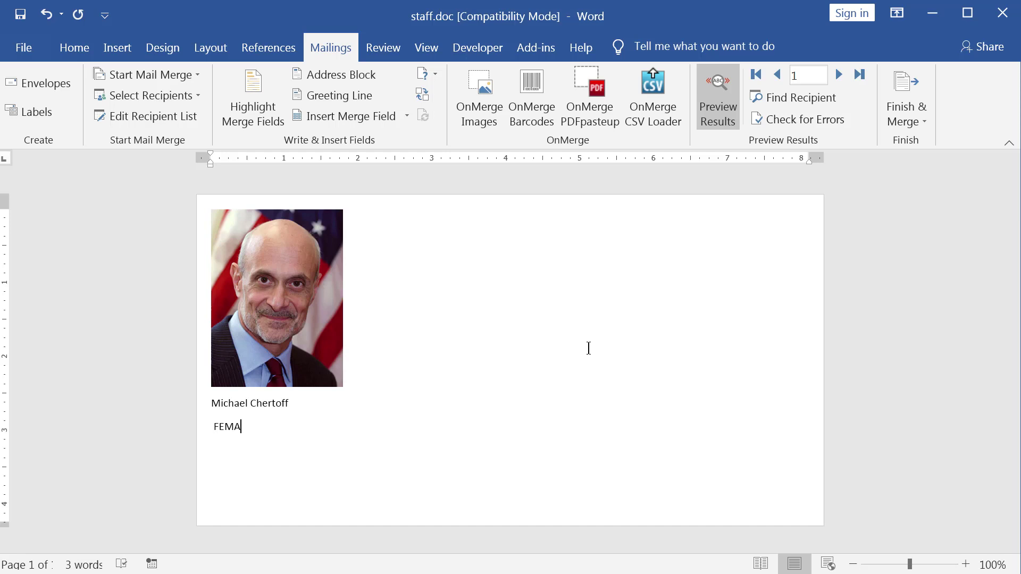
key("ctrl+a")
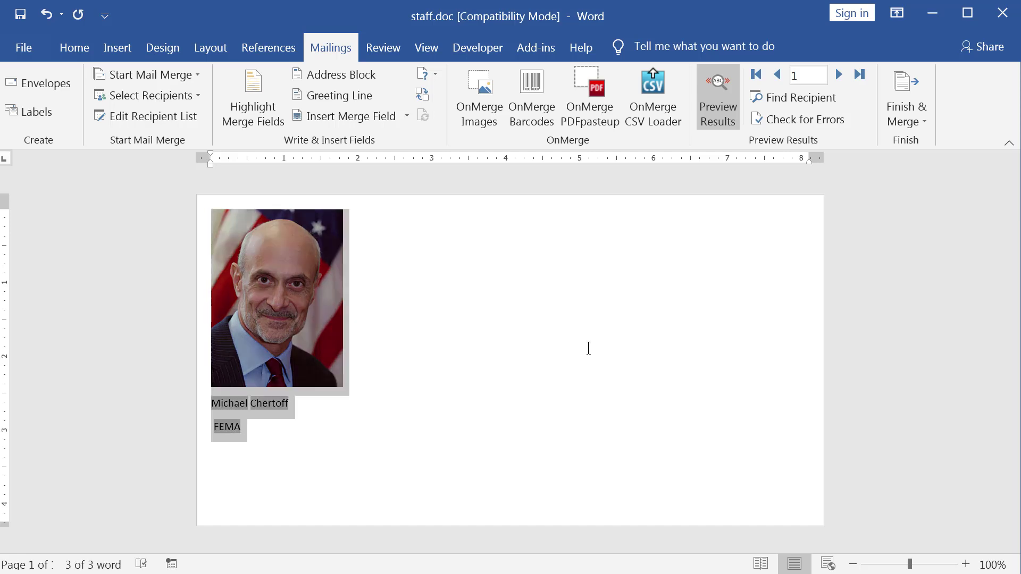
key("F9")
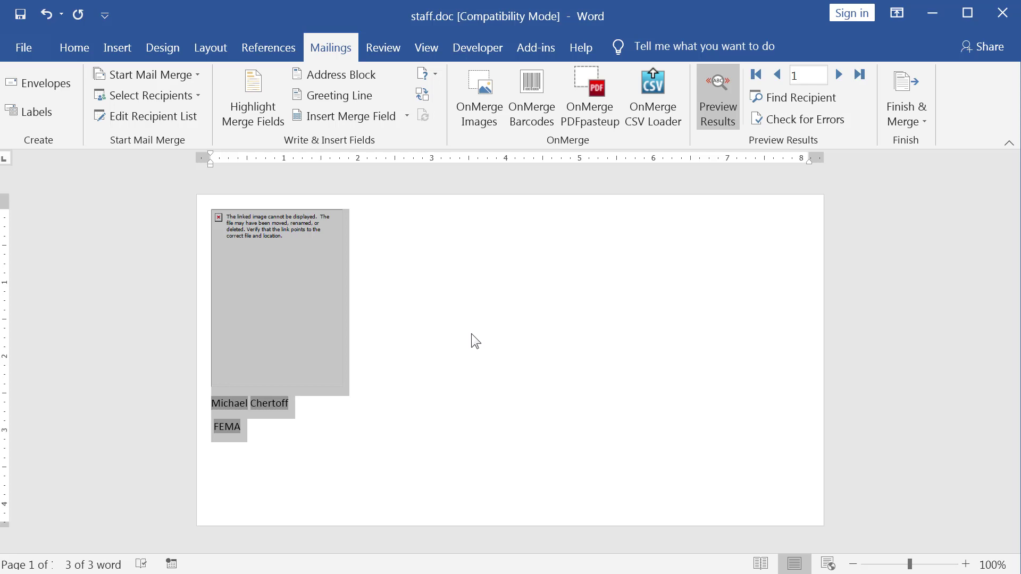
Show the field codes and delete the stray space before the First Name merge field in the INCLUDEPICTURE file name
key("alt+F9")
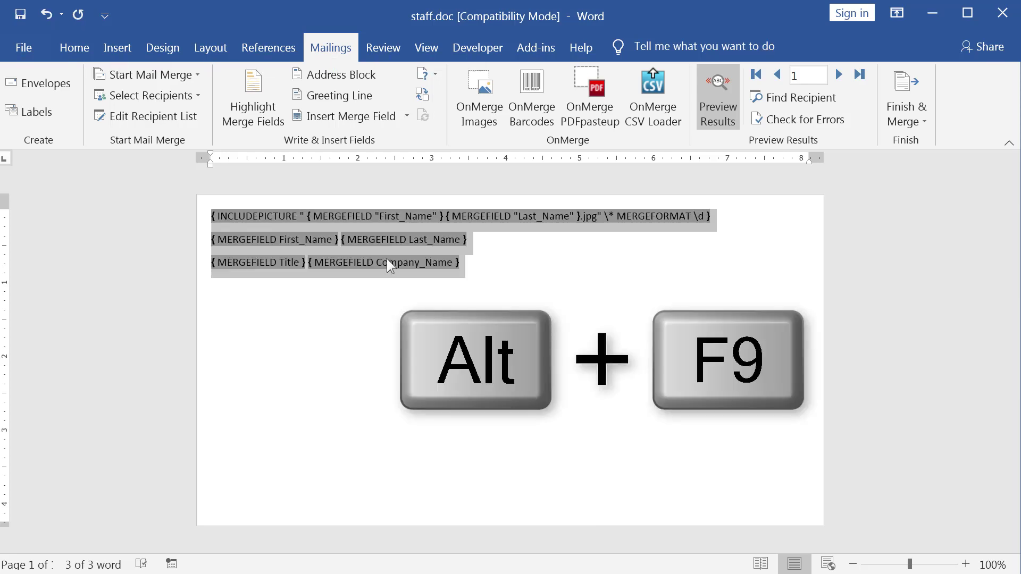
left_click(308, 217)
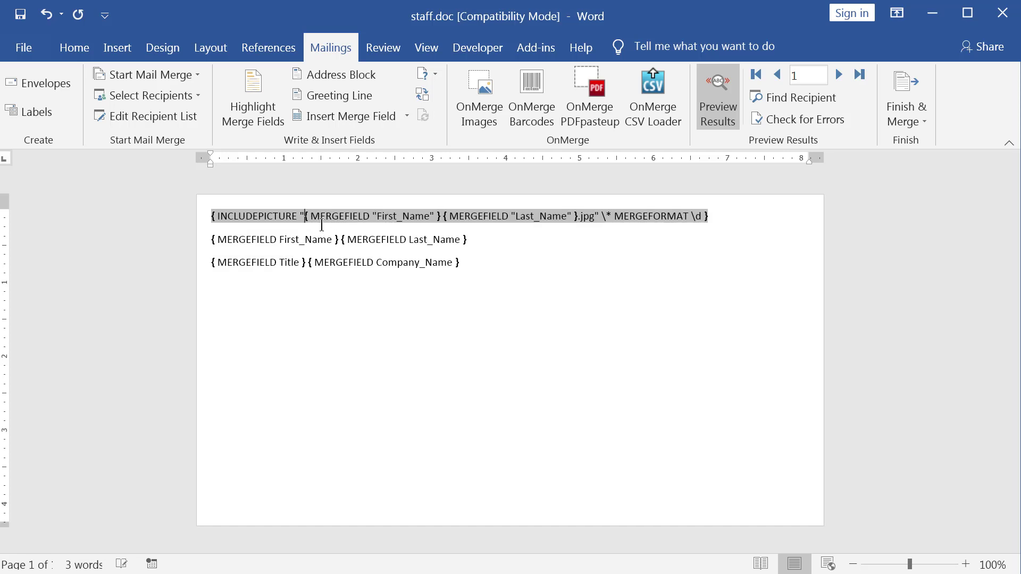
left_click(507, 299)
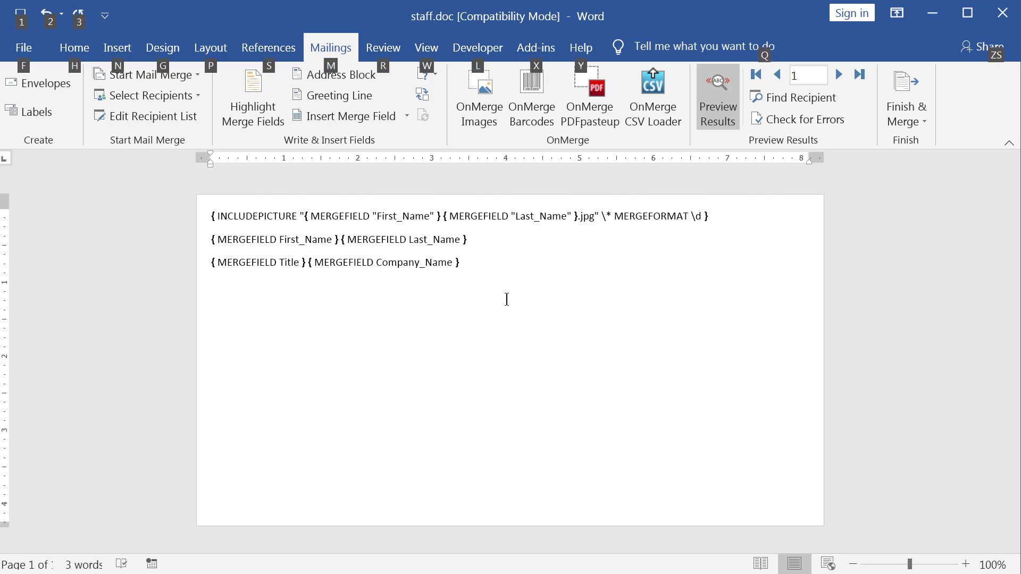
Hide the field codes again and update every field so the corrected picture path is used
key("alt+F9")
key("ctrl+a")
key("F9")
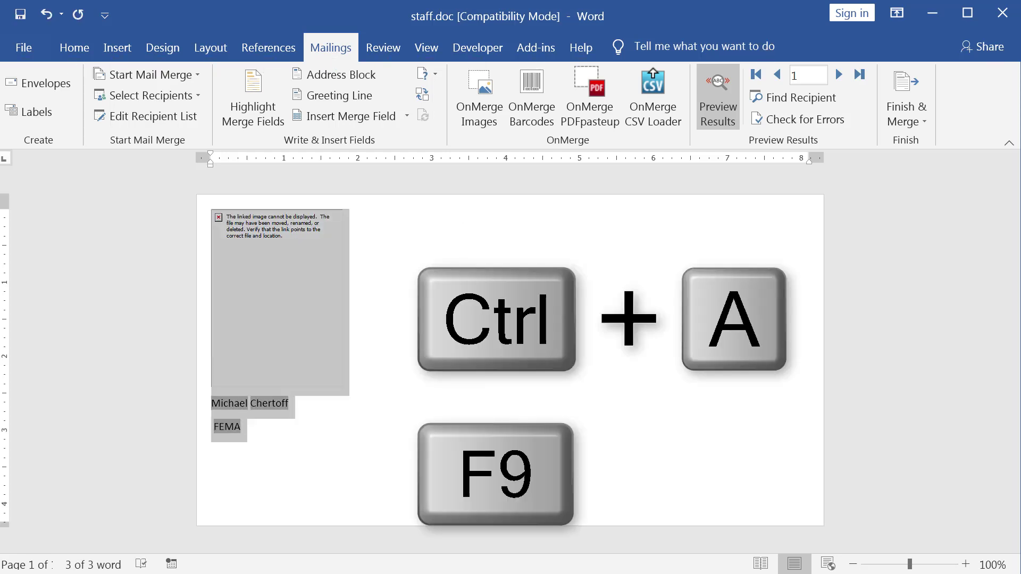
left_click(738, 405)
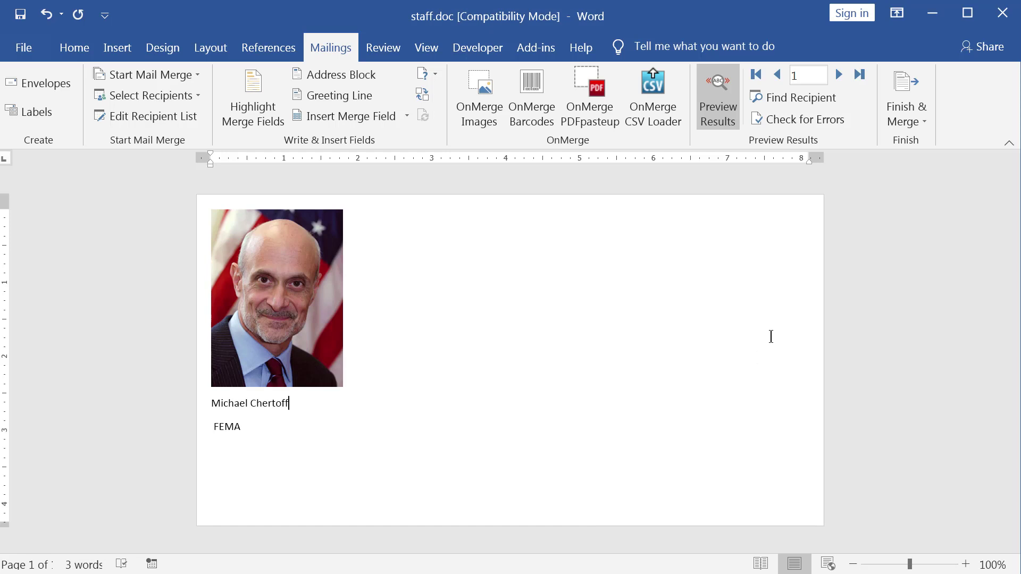
Finish the merge by merging all records into a new document of individual letters
left_click(912, 124)
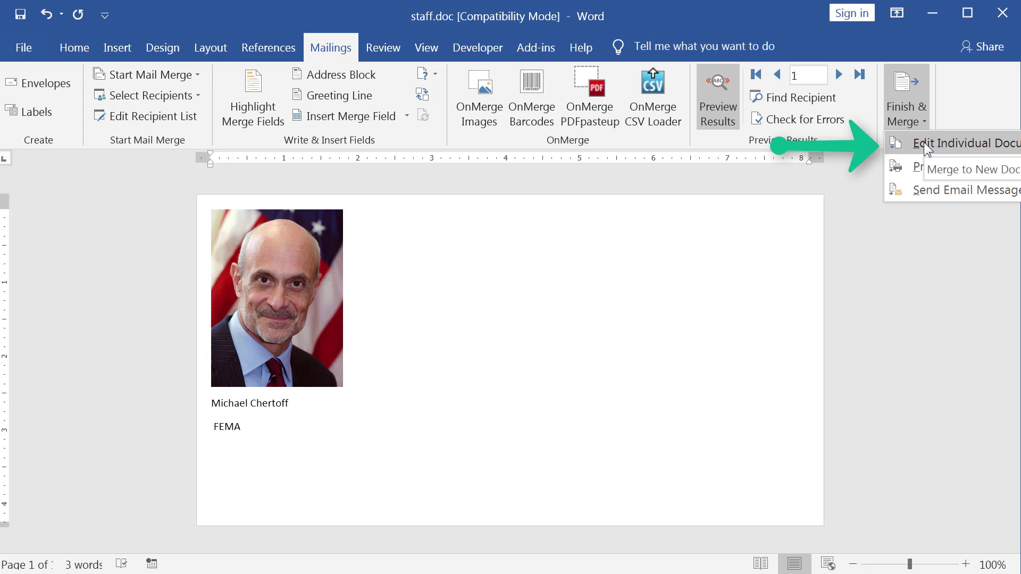
left_click(924, 142)
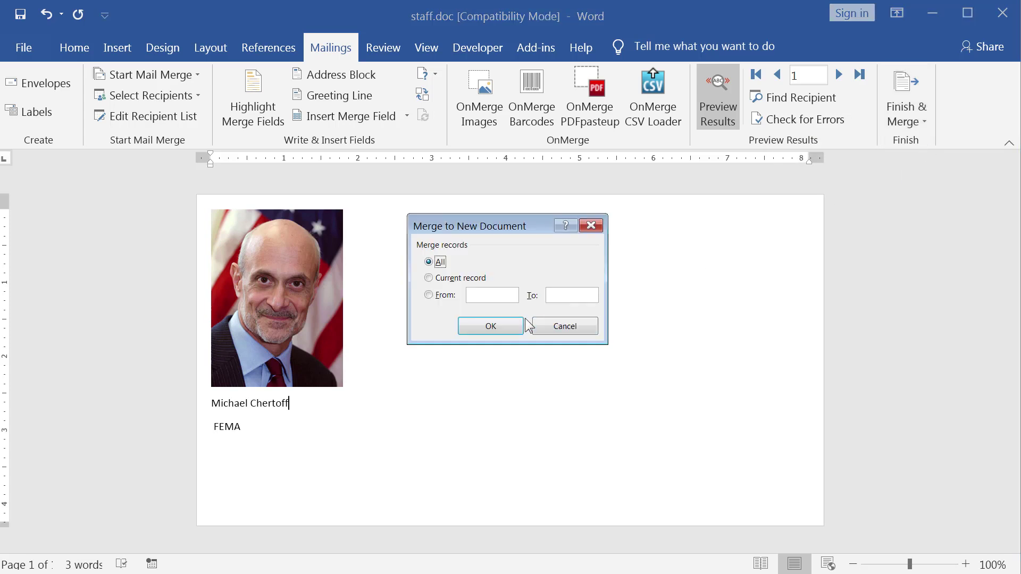
left_click(512, 326)
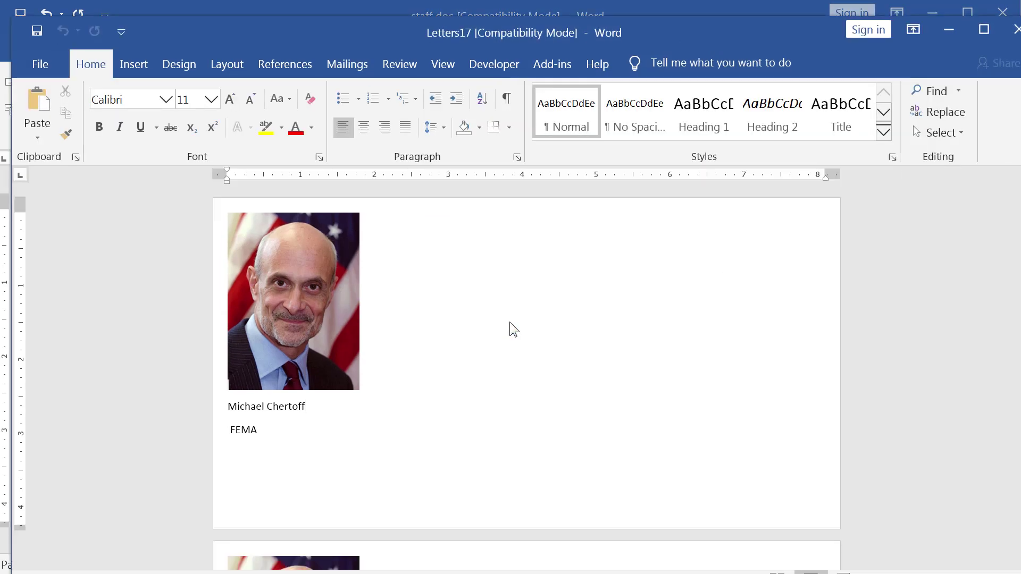
Update all fields in the merged letters document and check the photos on the first three pages
scroll(713, 435, "down", 6, "ctrl")
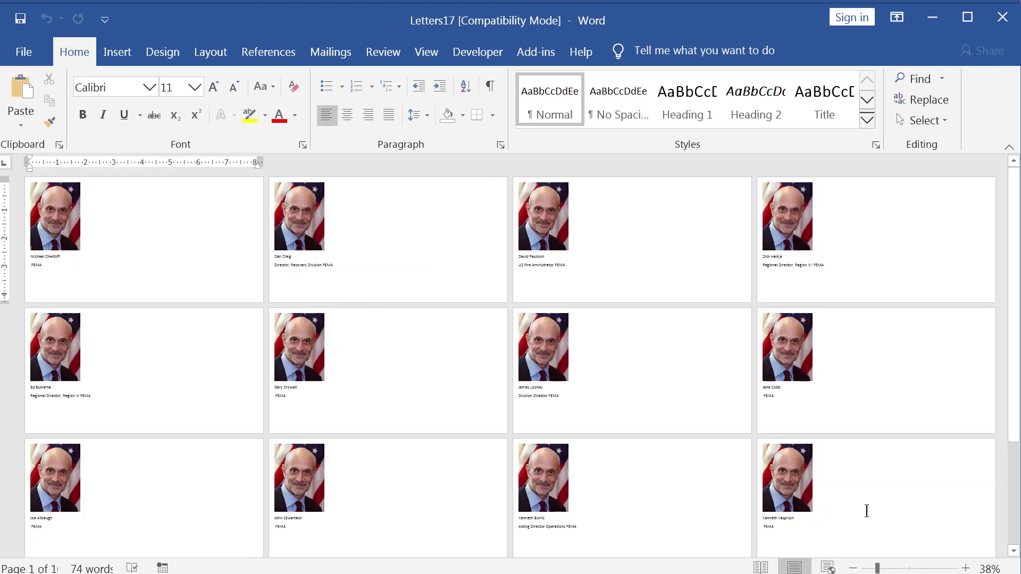
key("ctrl+a")
key("F9")
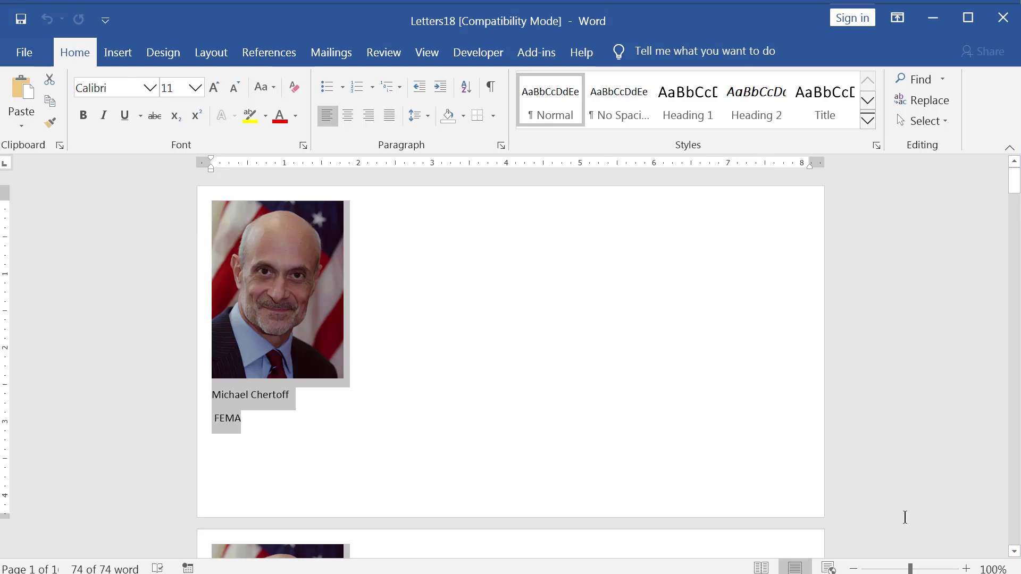
scroll(652, 410, "down", 3)
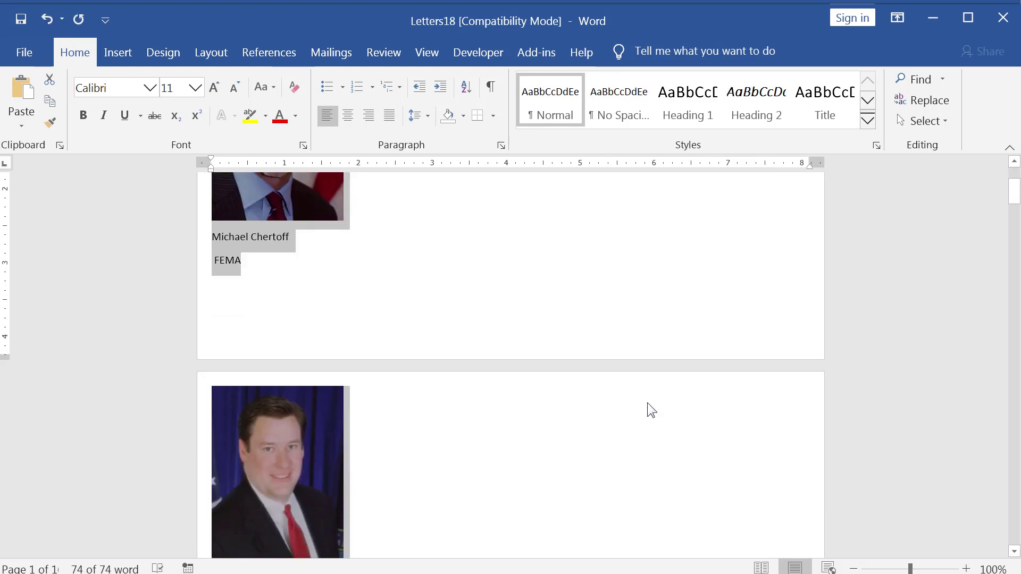
scroll(650, 410, "down", 3)
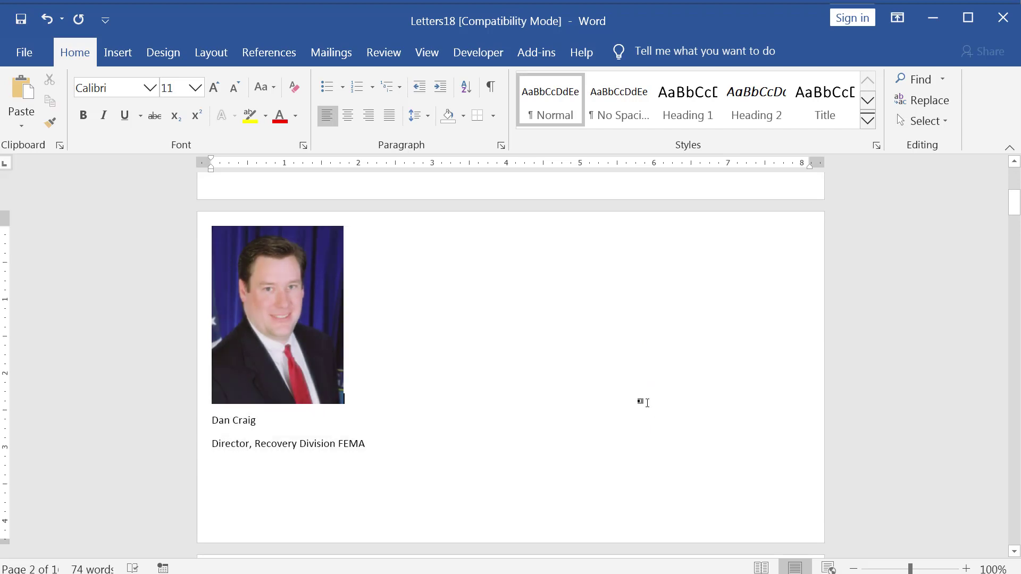
scroll(647, 403, "down", 6)
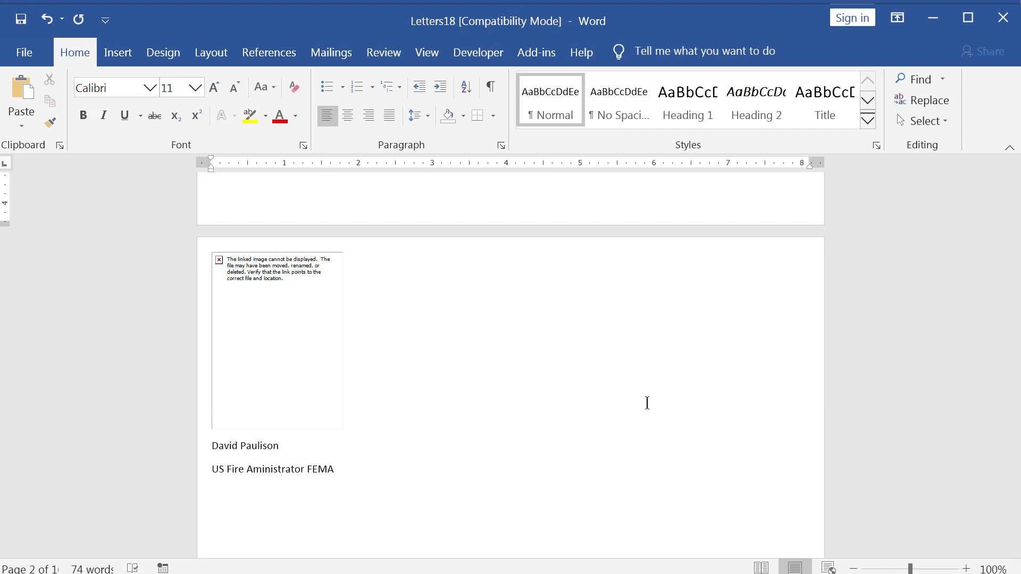
Switch to the Staff folder and insert the missing space between first and last name in the third recipient's photo file name
key("alt+Tab")
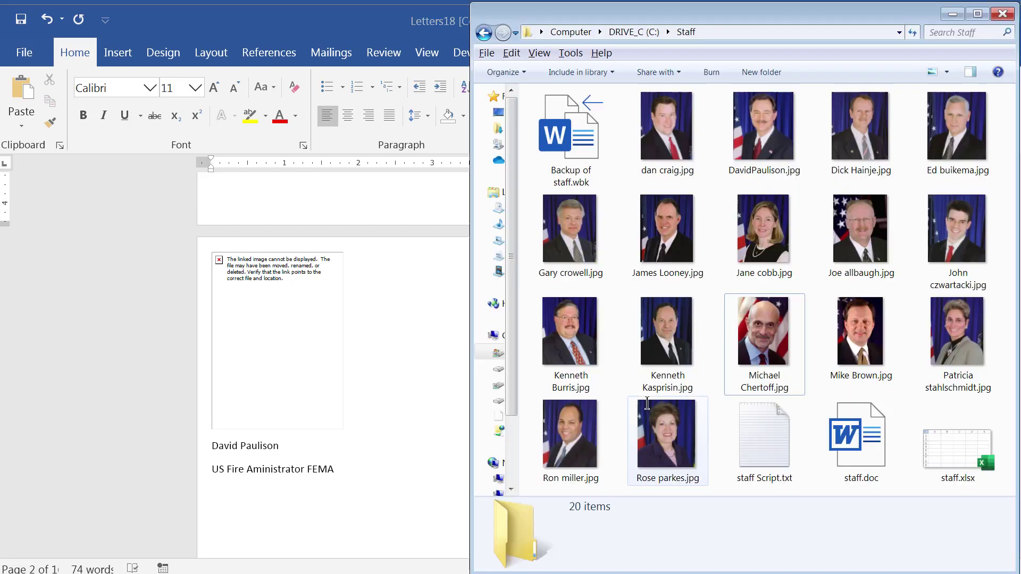
left_click(765, 173)
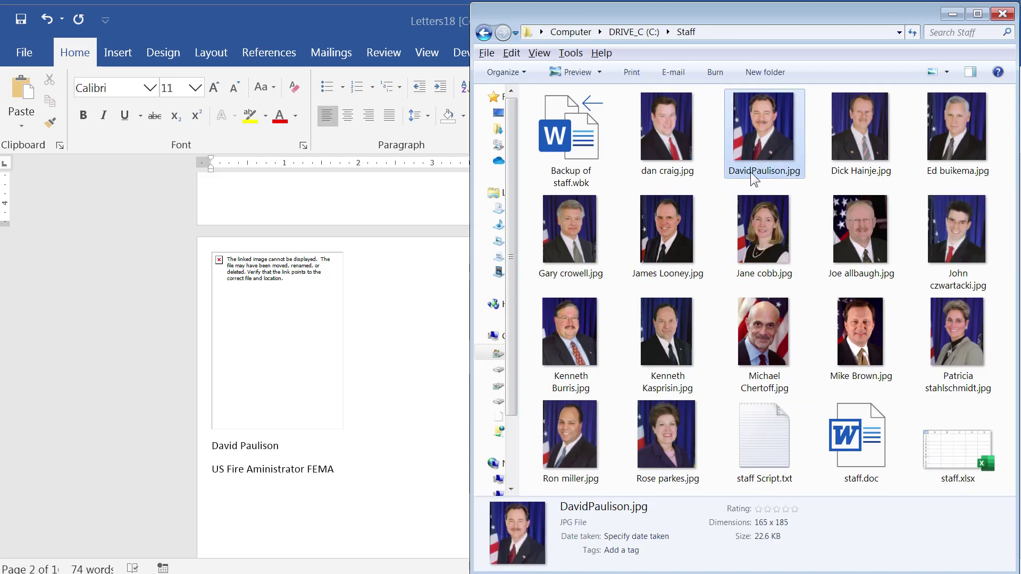
left_click(751, 172)
left_click(752, 173)
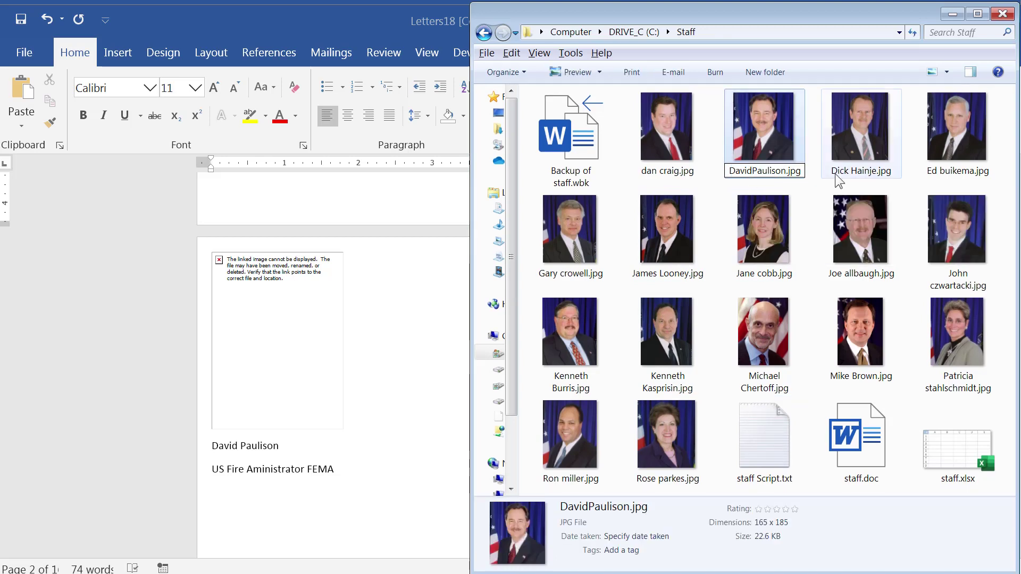
key("Return")
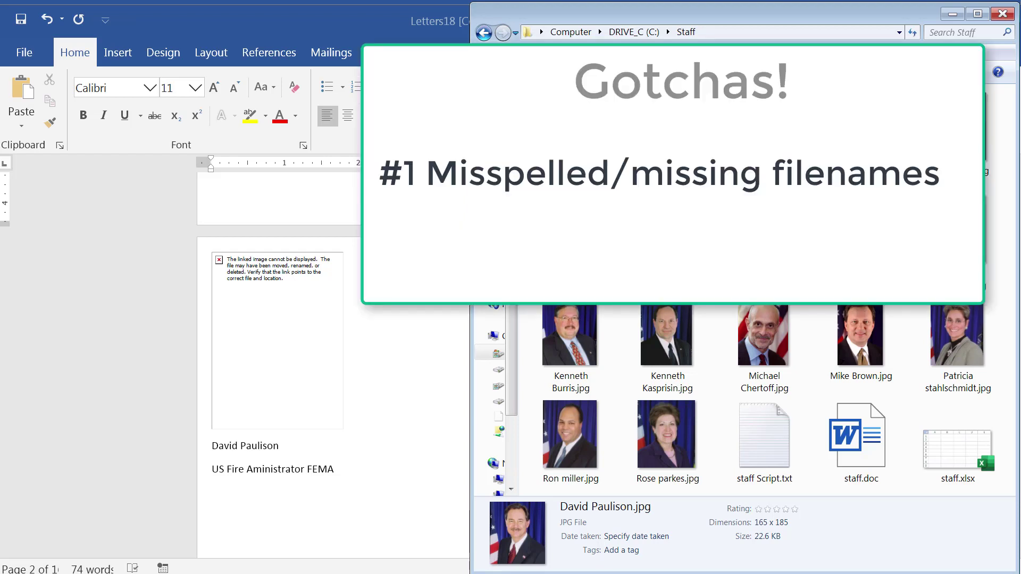
Return to the merged letters in Word, update all fields and review the photo on each page
left_click(453, 348)
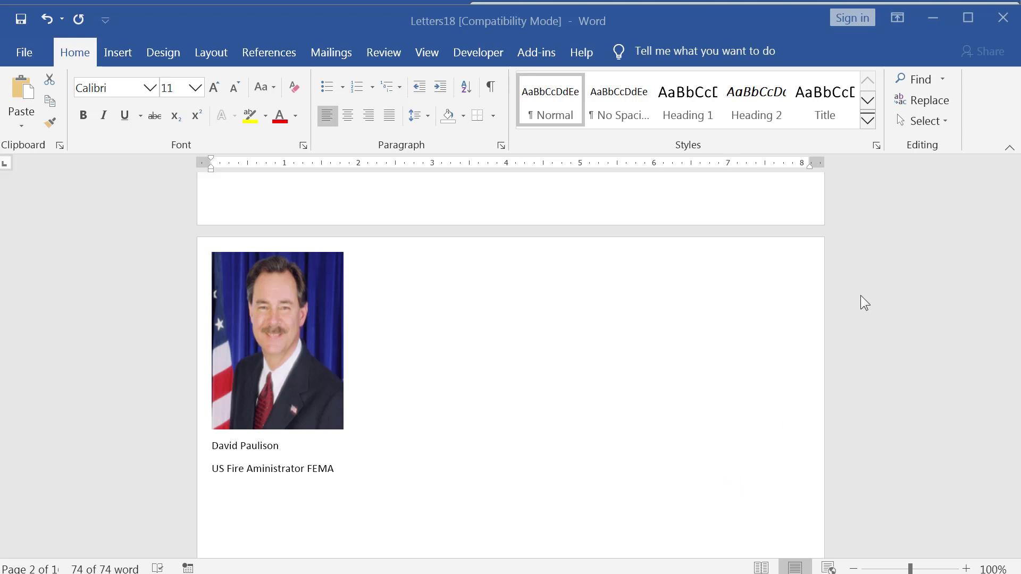
key("ctrl+a")
scroll(859, 298, "down", 10)
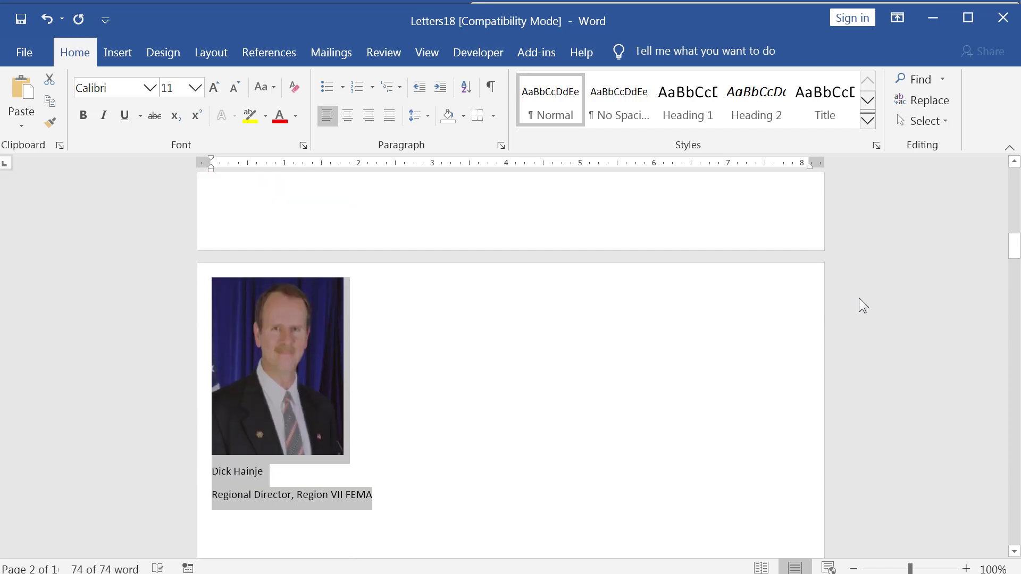
left_click(713, 370)
scroll(713, 370, "down", 9)
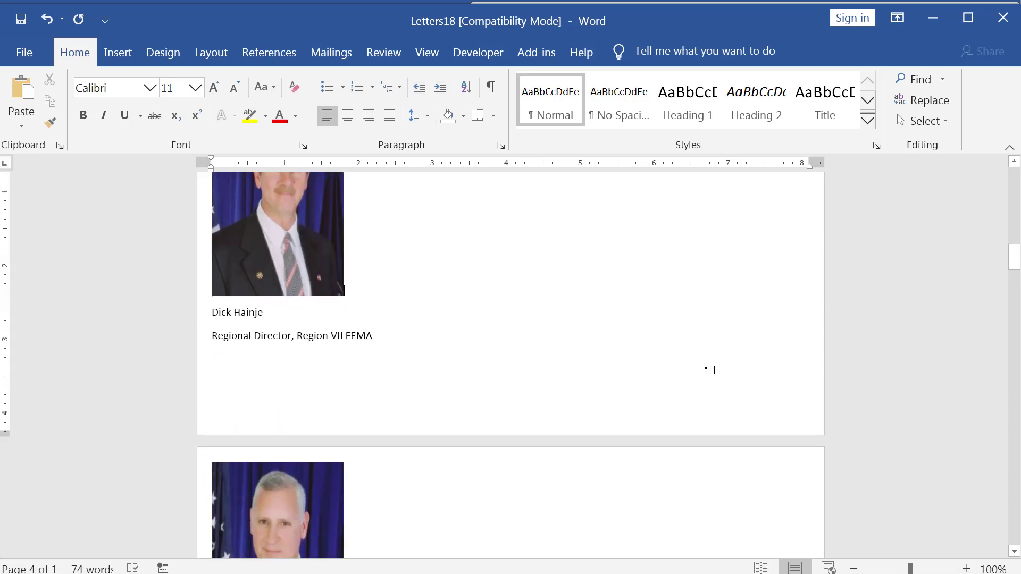
scroll(714, 370, "down", 15)
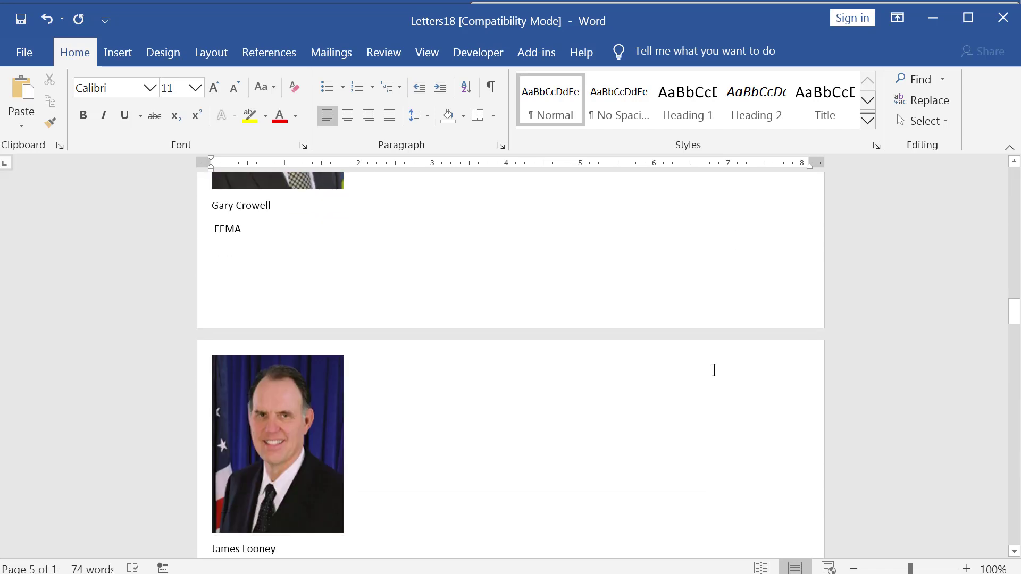
scroll(713, 370, "down", 20)
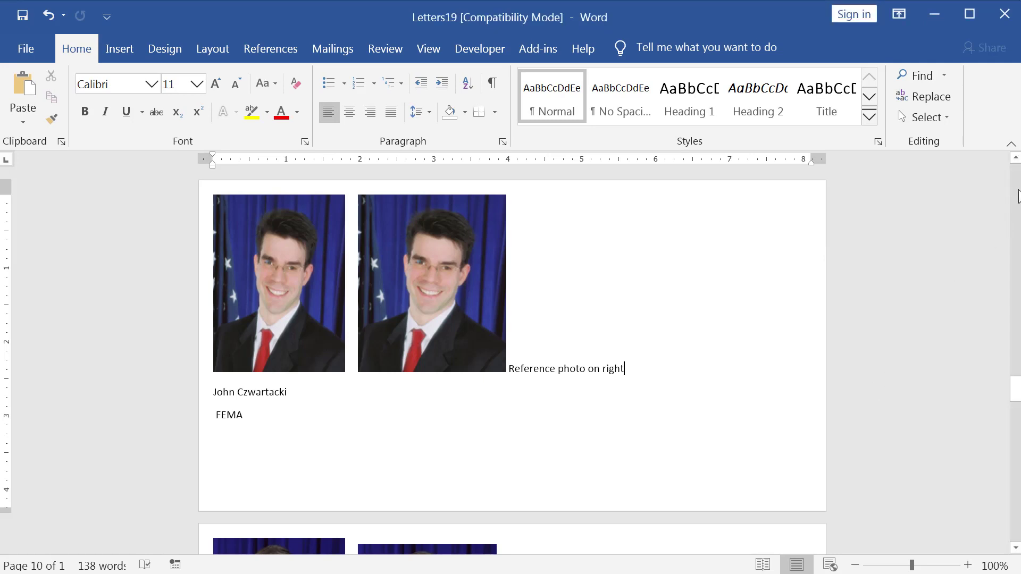
Compare the merged photos' proportions with the reference photos beside them and locate the matching original in the Staff folder
left_click_drag(1016, 399, 1016, 454)
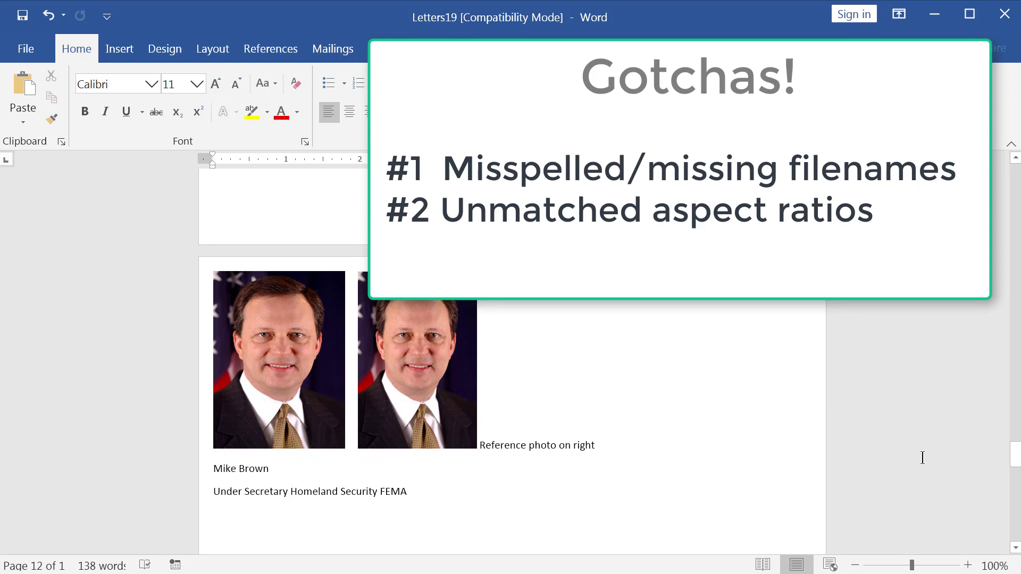
key("alt+Tab")
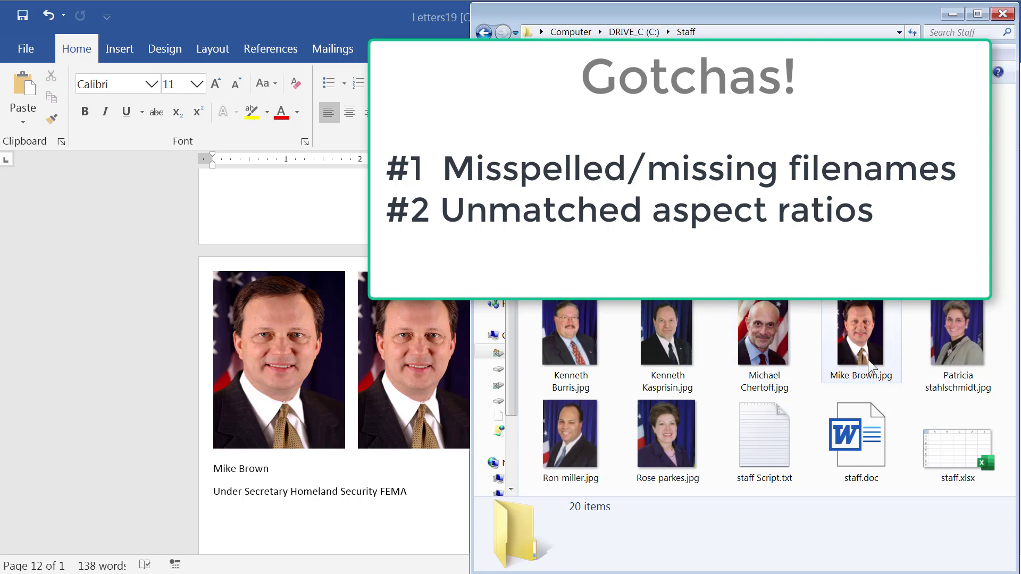
mouse_move(869, 367)
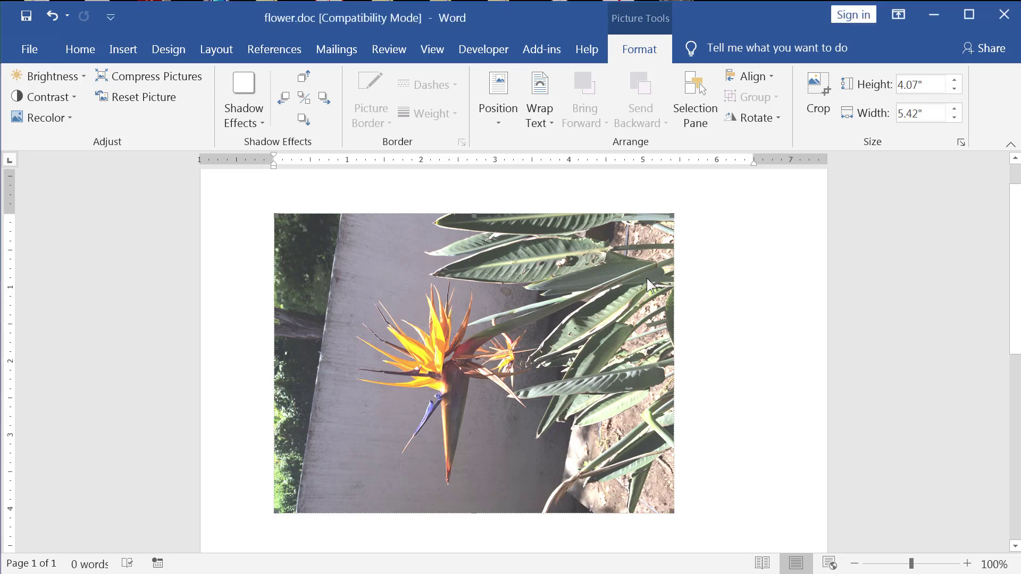
Try rotating the sideways flower picture 90° to the right, and undo the rotation
left_click(745, 120)
left_click(755, 137)
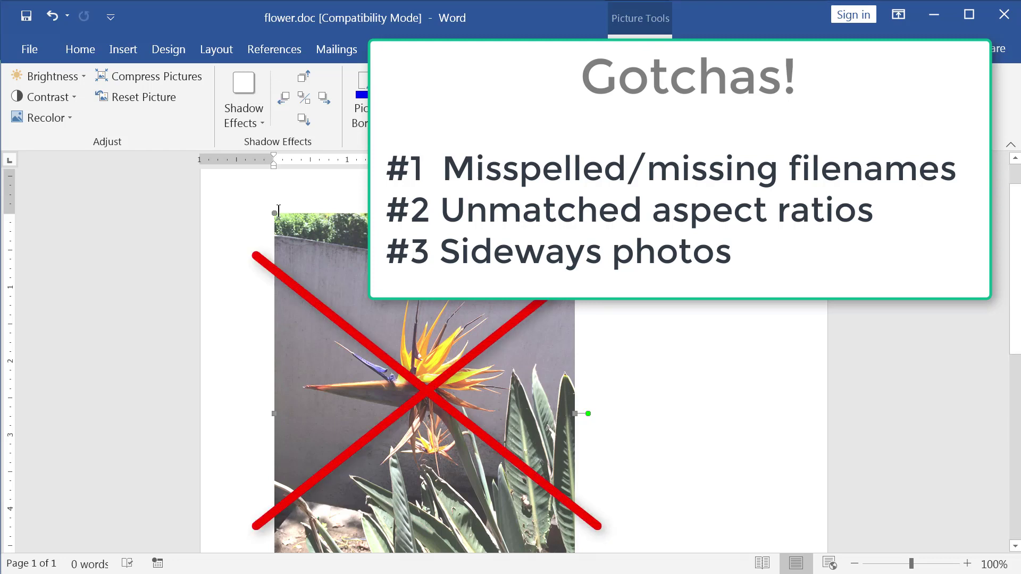
left_click(51, 15)
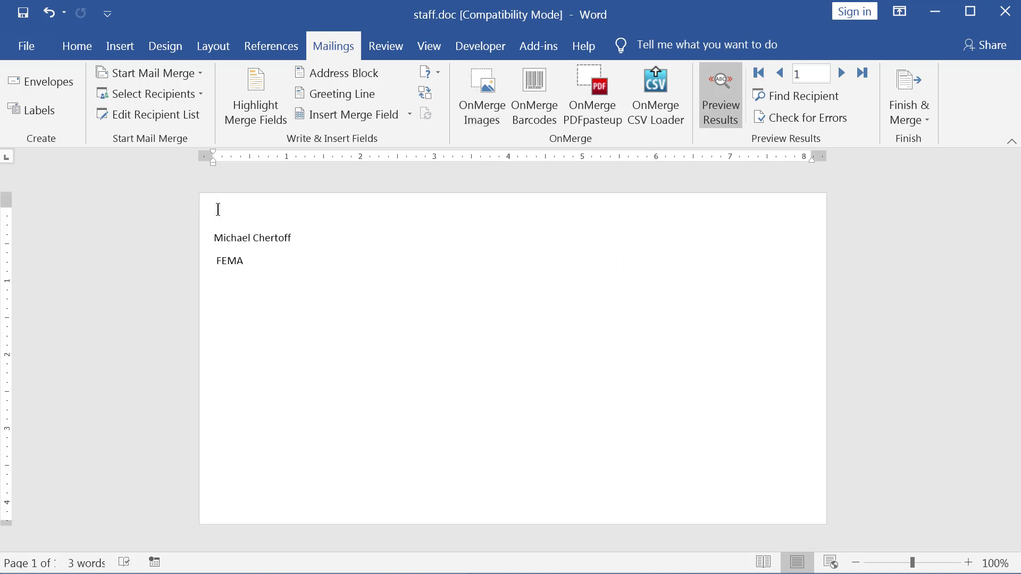
Start an OnMerge image on the blank line above the recipient's name, with C:\Staff\ as the source folder
left_click(218, 213)
left_click(472, 110)
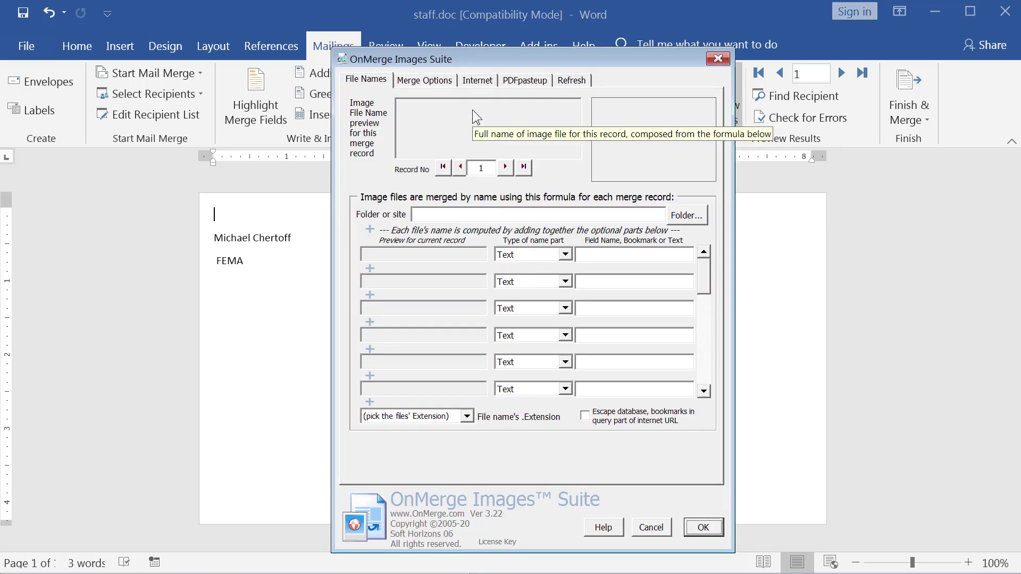
left_click(521, 213)
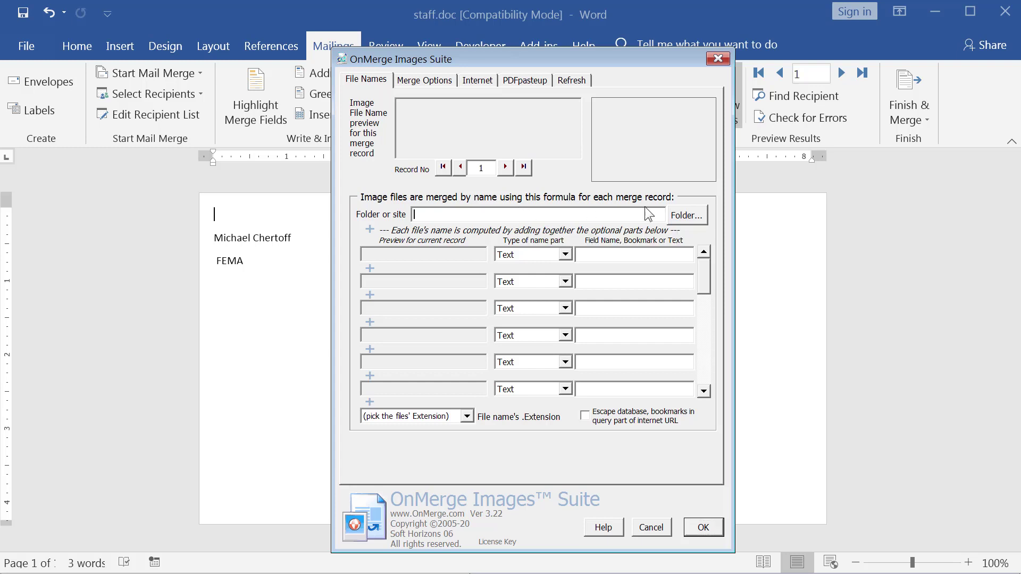
left_click(687, 216)
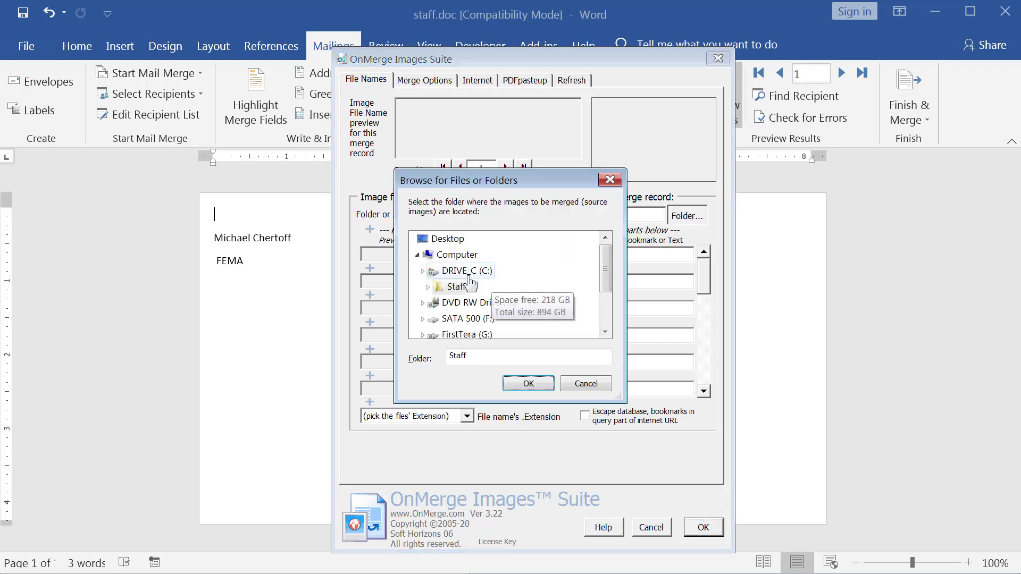
double_click(449, 287)
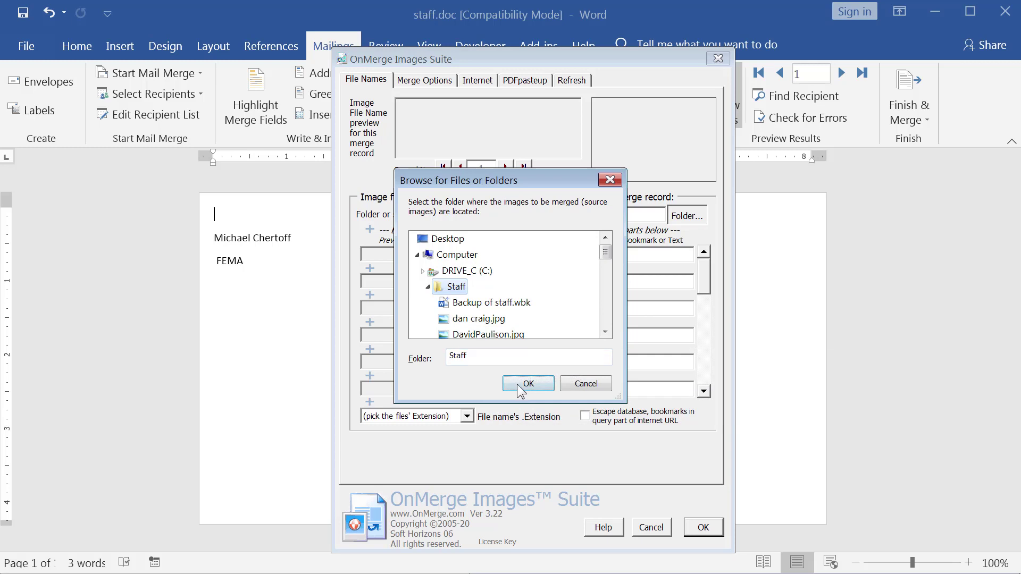
left_click(520, 383)
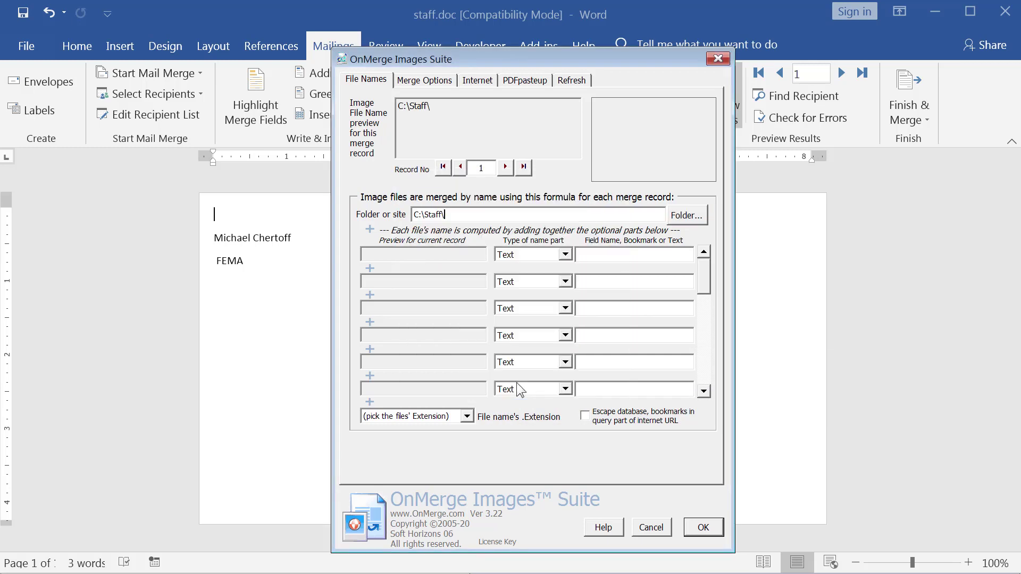
Make the first part of the image file name a Merge Database value from the First_Name field
left_click(565, 254)
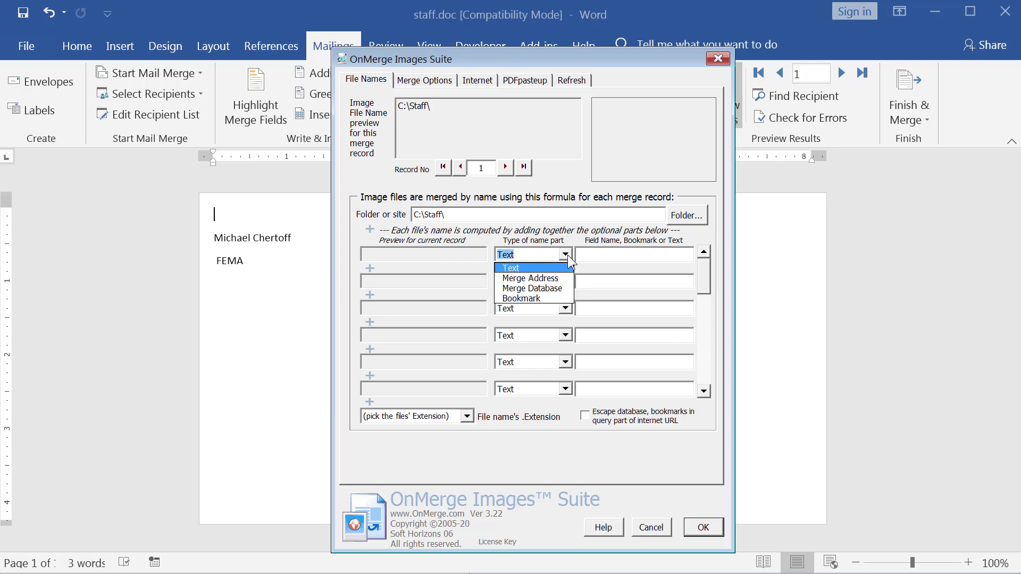
left_click(553, 293)
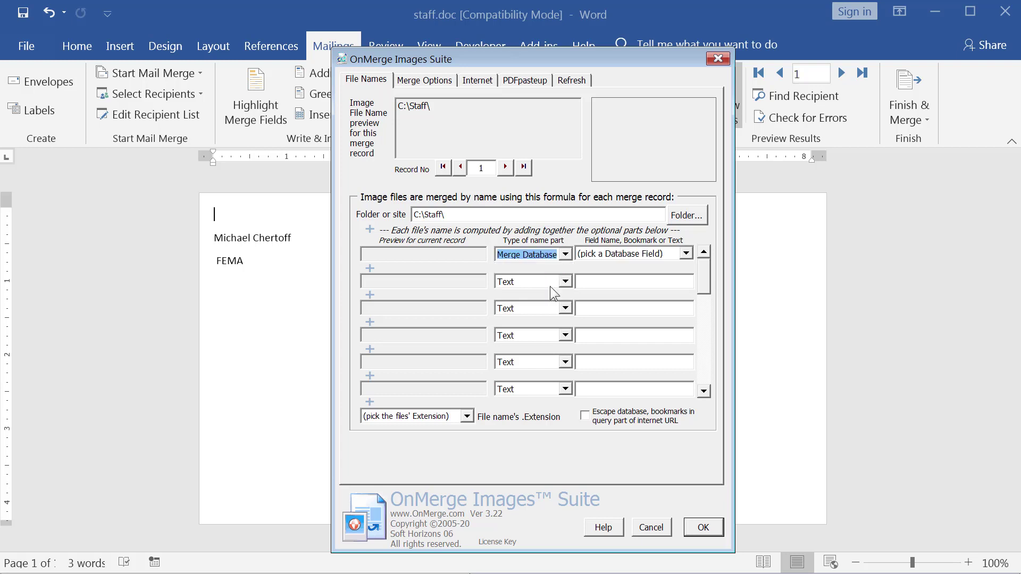
left_click(686, 253)
left_click(659, 277)
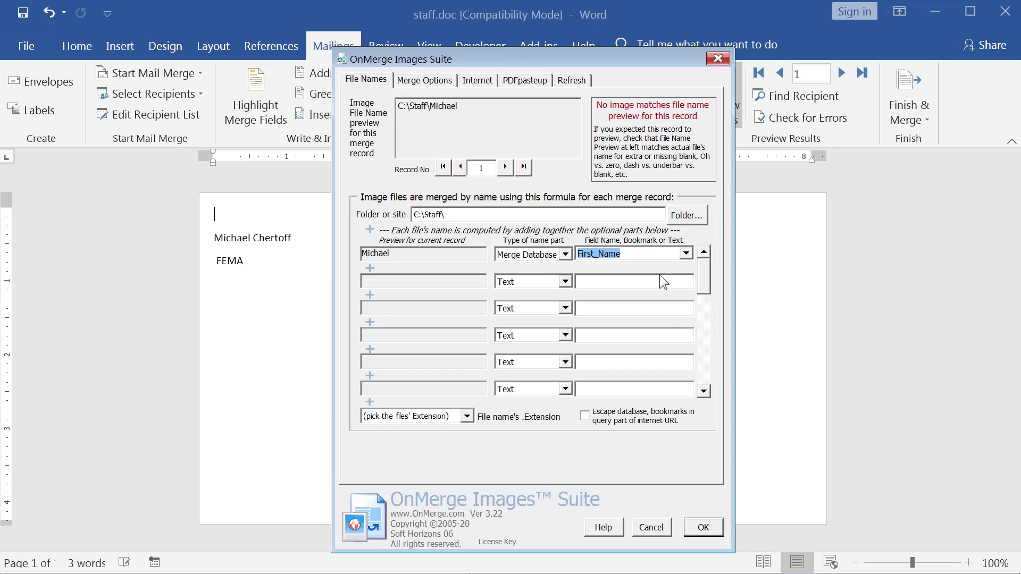
Complete the image file name formula with a text space, the Last_Name database field and the .jpg extension
left_click(623, 282)
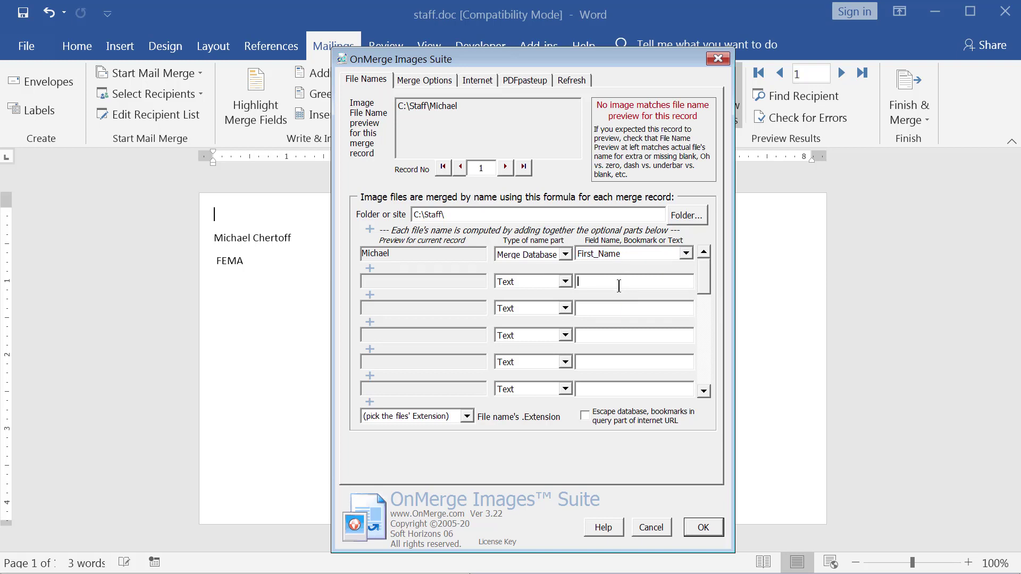
left_click(565, 308)
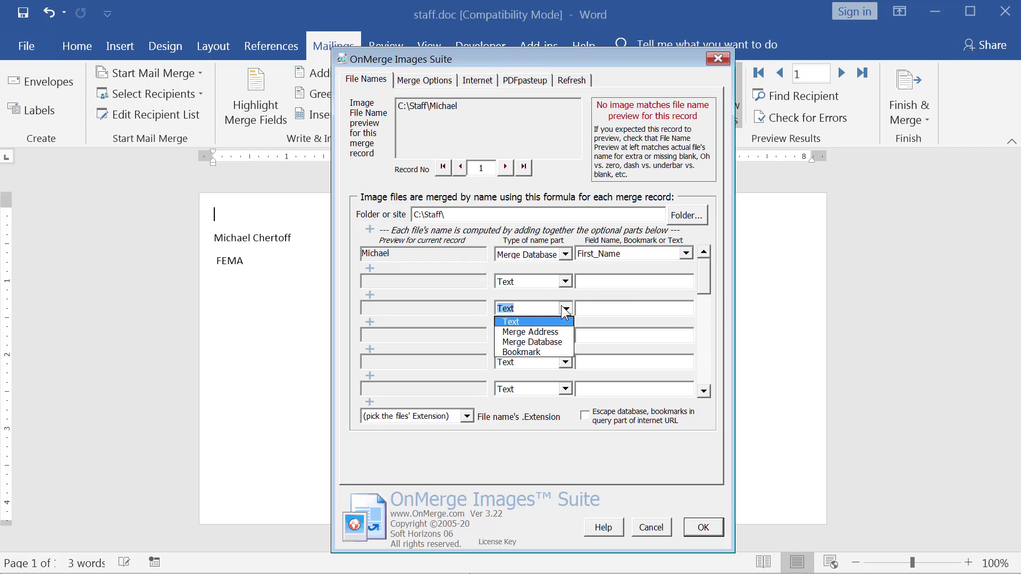
left_click(553, 342)
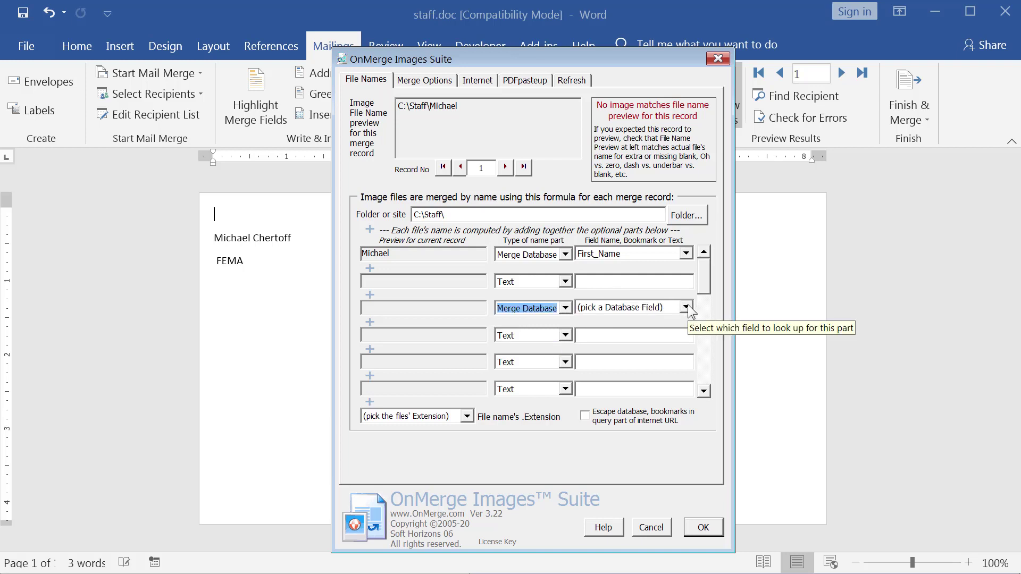
left_click(685, 308)
left_click(627, 339)
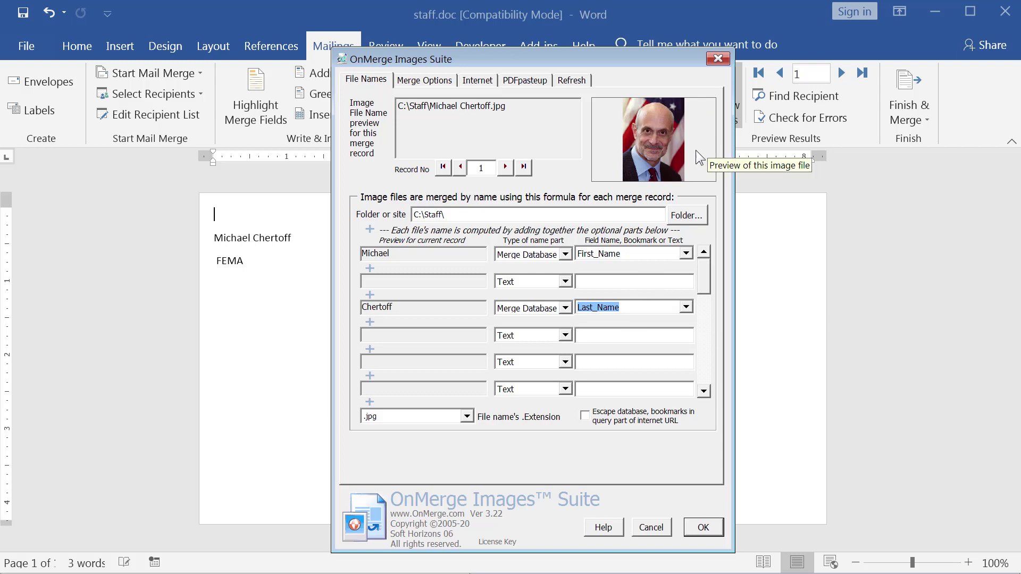
Use GenericOutline.jpg for records without an image, enable copying images into the merged-to document, and accept the image settings
left_click(420, 83)
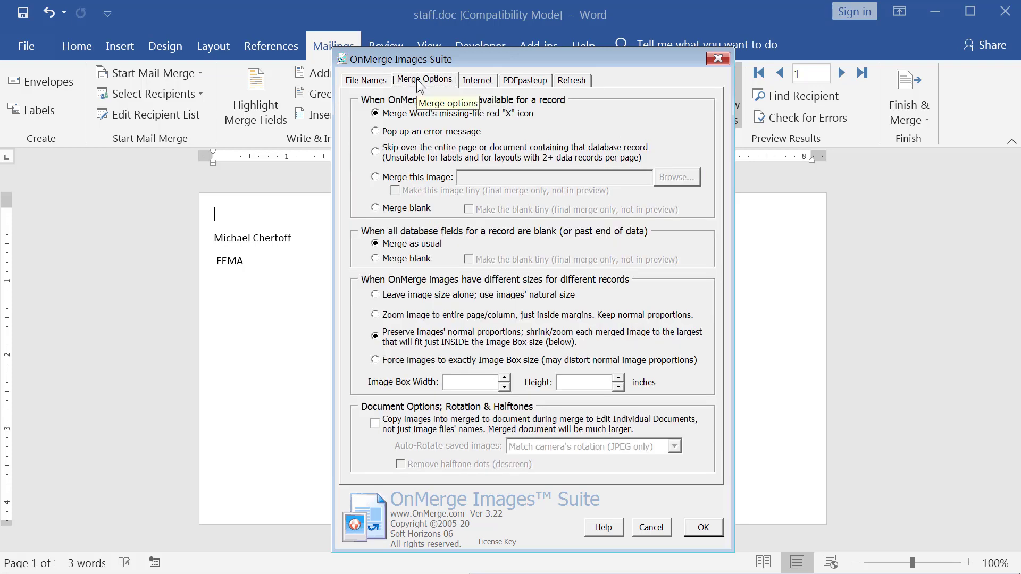
left_click(375, 177)
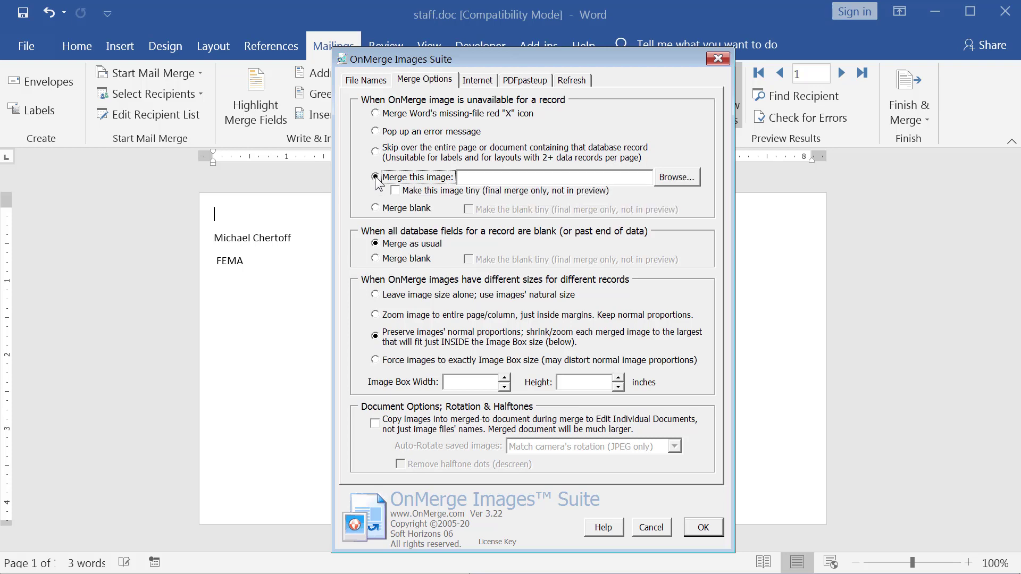
left_click(670, 180)
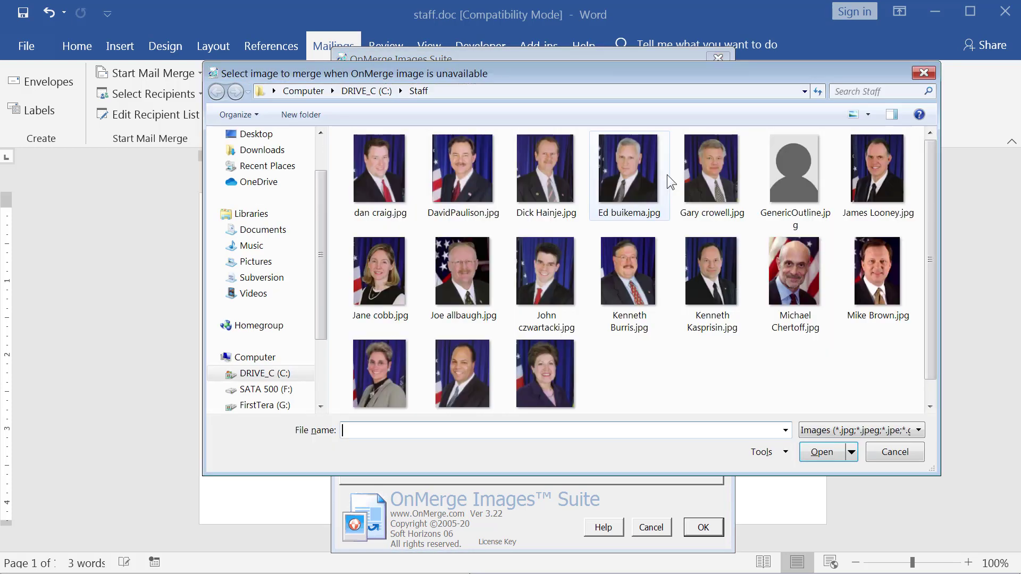
left_click(792, 167)
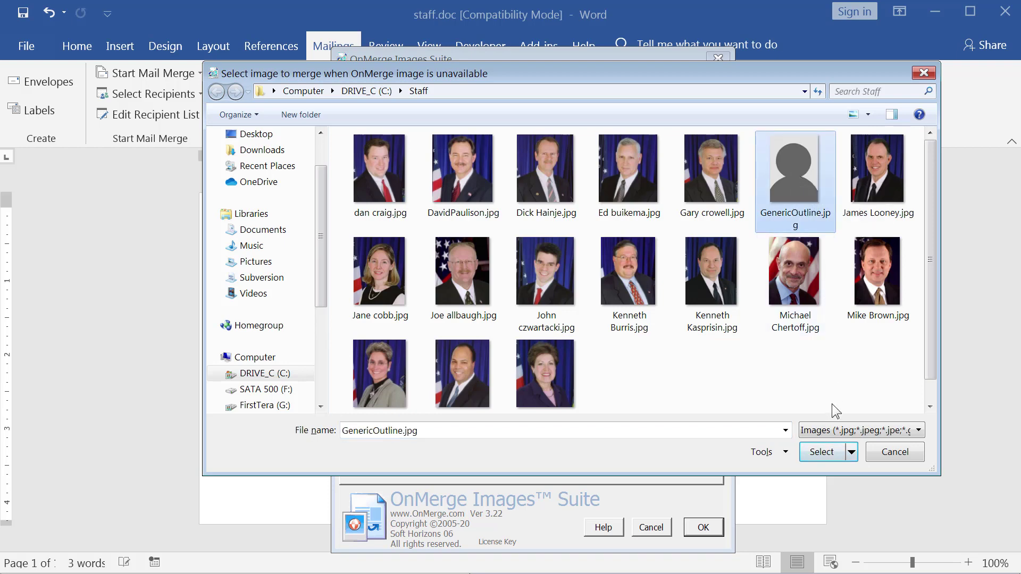
left_click(823, 452)
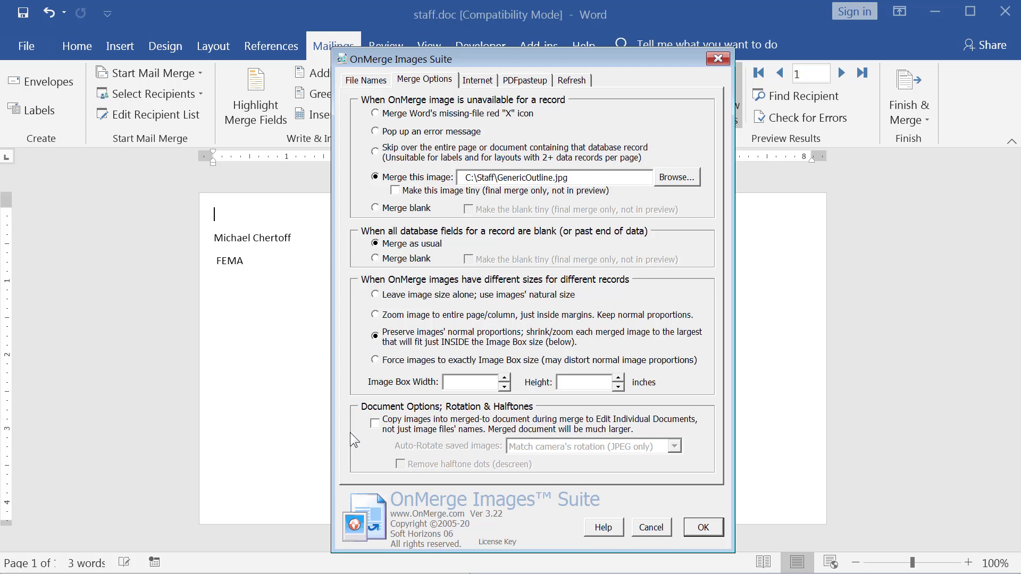
left_click(378, 423)
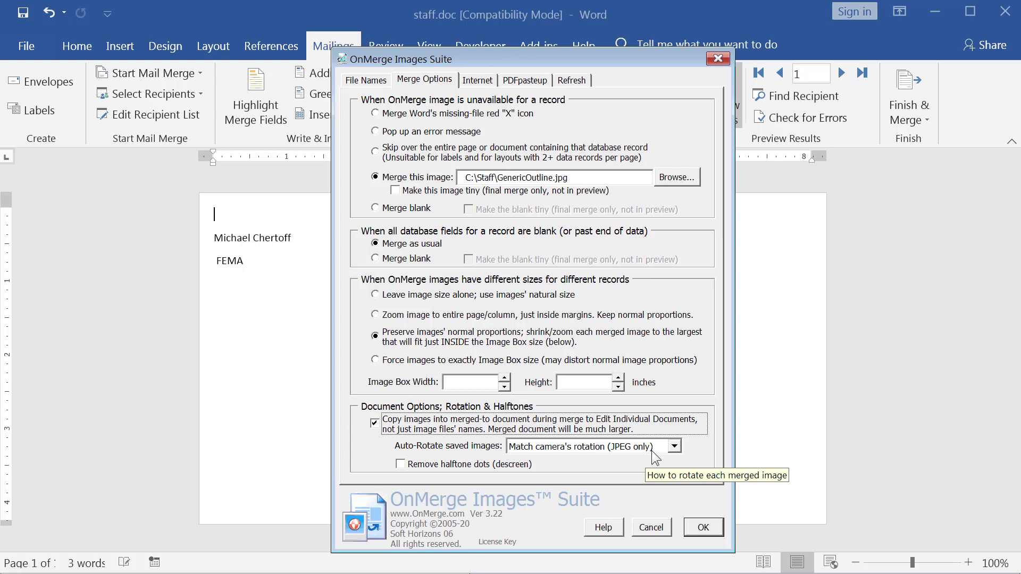
left_click(694, 526)
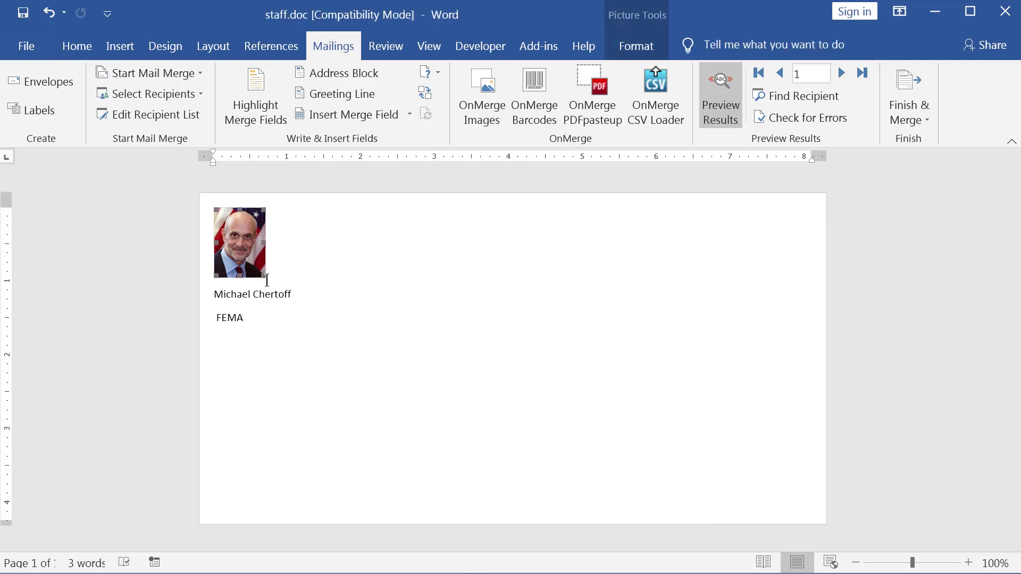
Enlarge the merged photo's image box to about 1.5 inches wide and 1.8 inches tall, and restore the photo's normal proportions
left_click_drag(266, 278, 316, 334)
left_click_drag(315, 335, 321, 342)
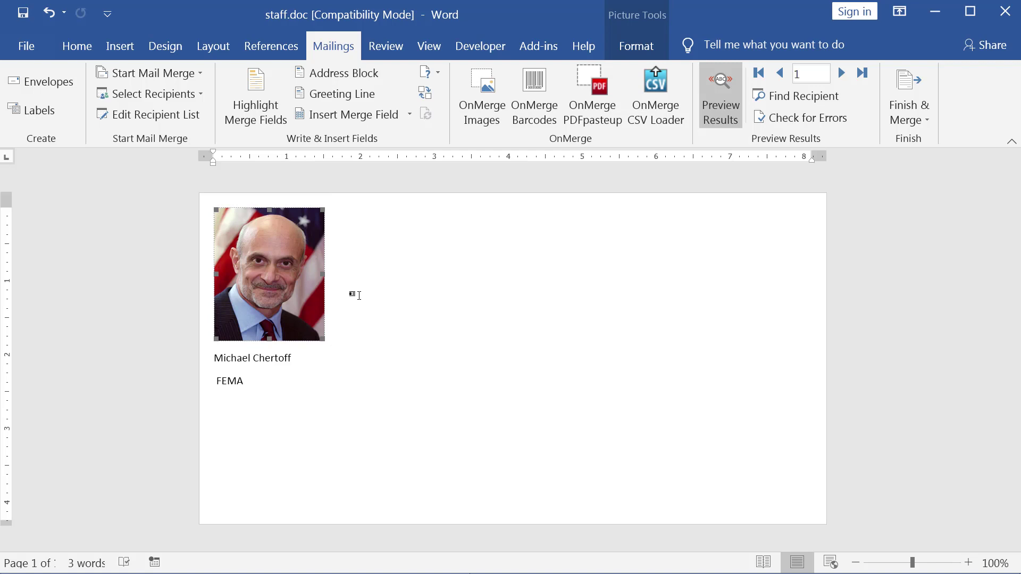
key("ctrl+z")
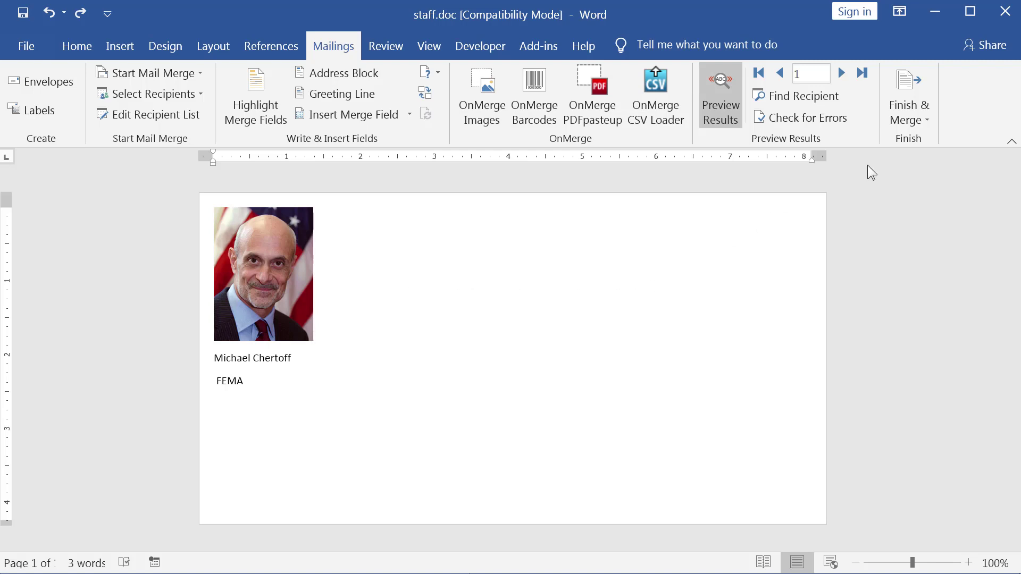
Merge the records into individual documents and review the photos and the generic placeholder across the resulting pages
left_click(901, 120)
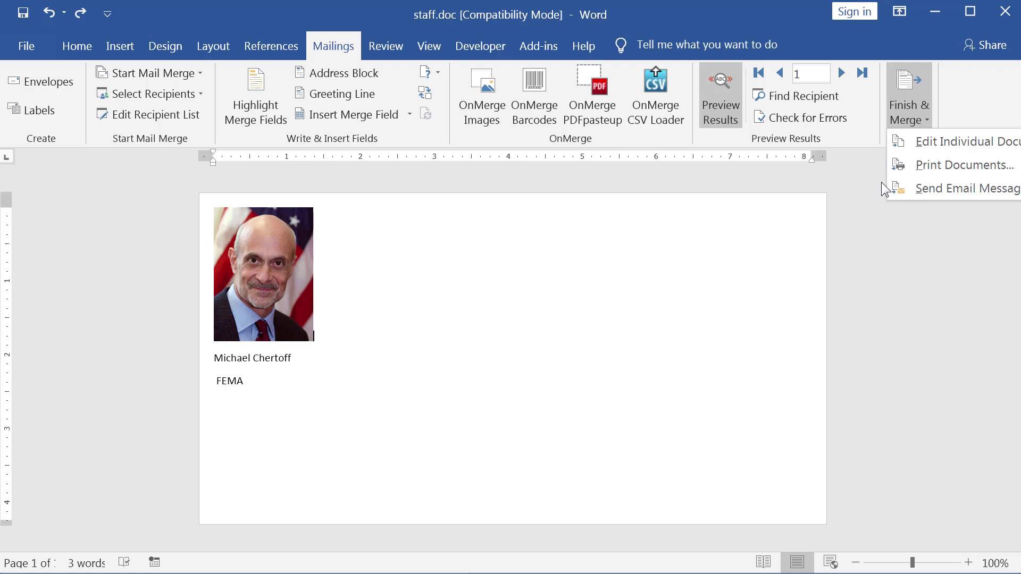
left_click(911, 141)
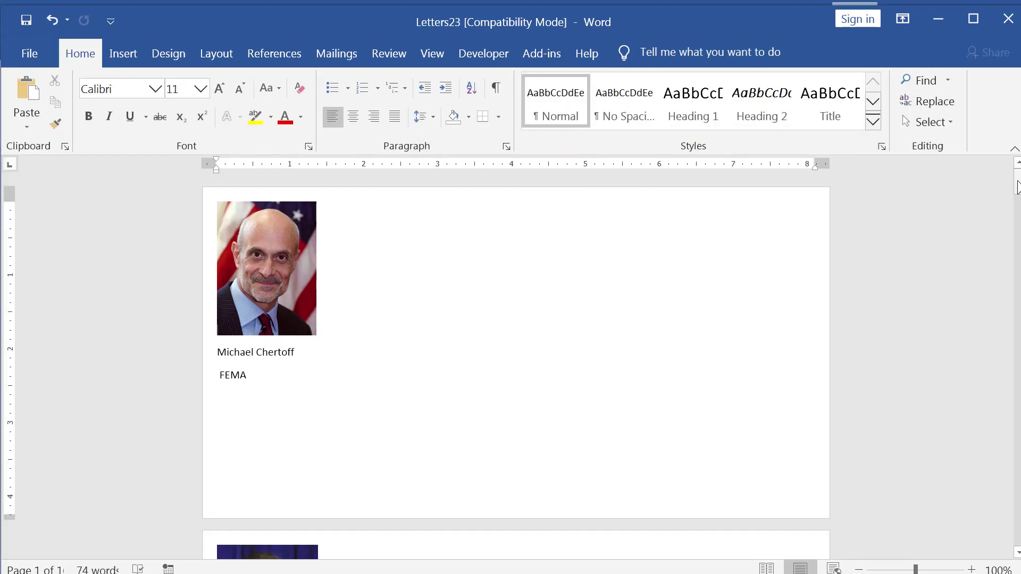
left_click_drag(1016, 188, 1016, 230)
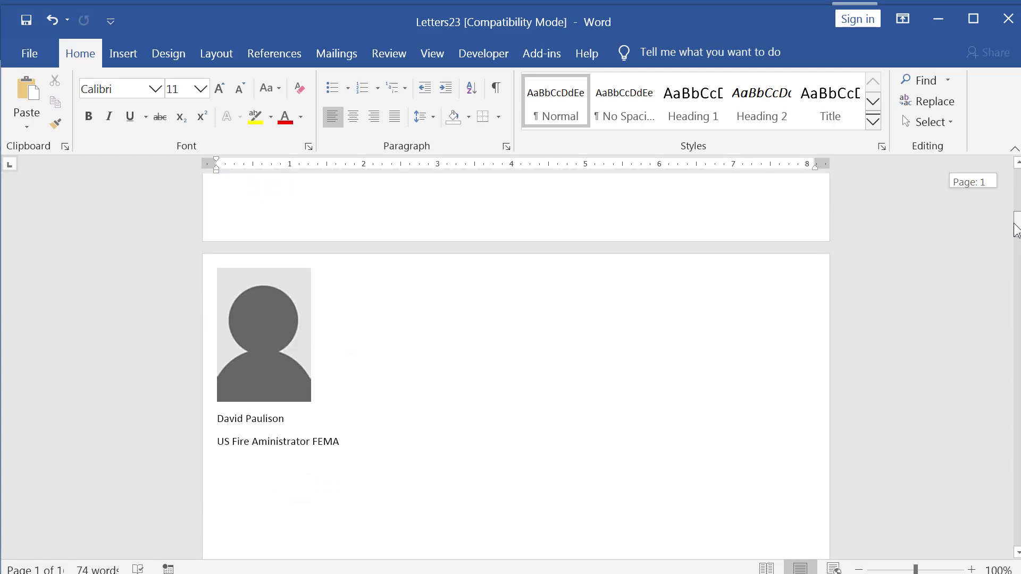
left_click_drag(1016, 230, 1016, 230)
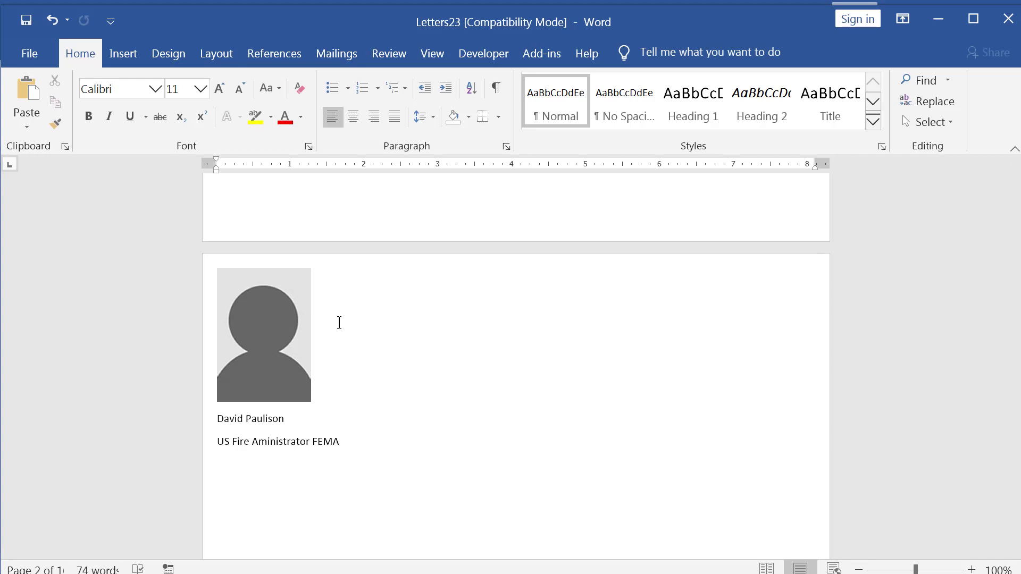
left_click_drag(1016, 226, 1017, 281)
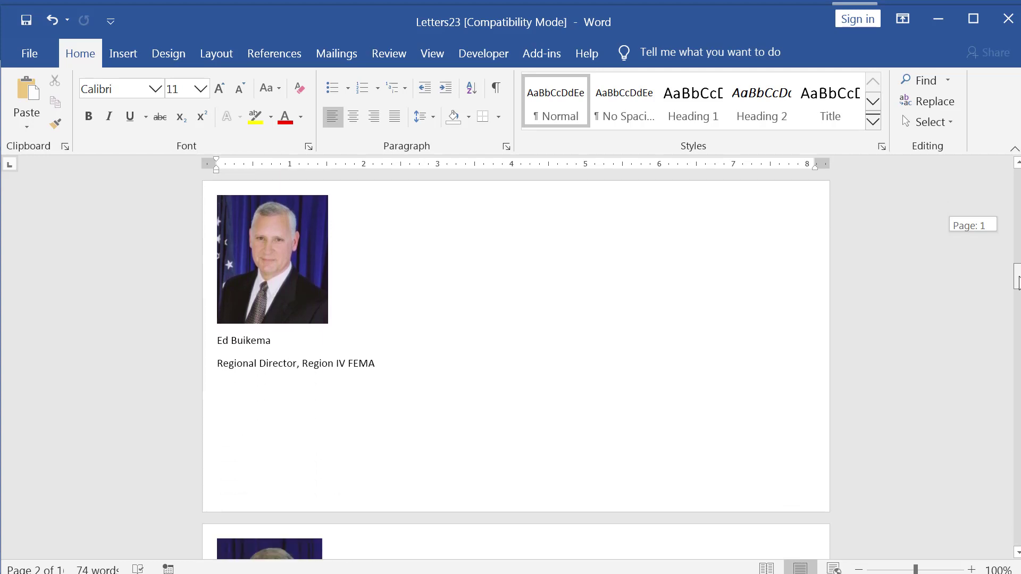